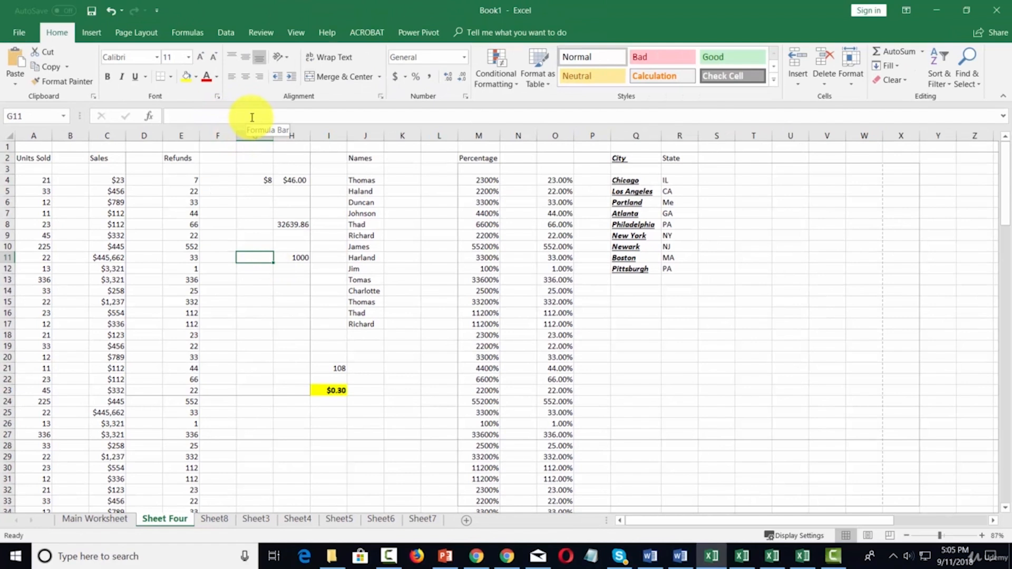
Step: Insert the SUM function into cell G11 by searching the function list for "sum"
{"action": "left_click", "coordinate": [150, 120]}
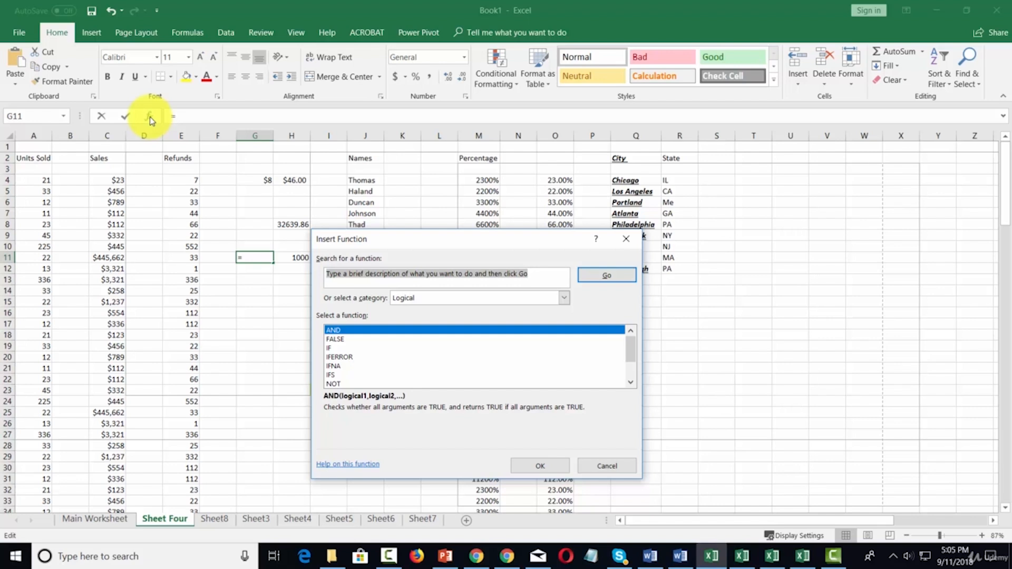
{"action": "left_click", "coordinate": [562, 298]}
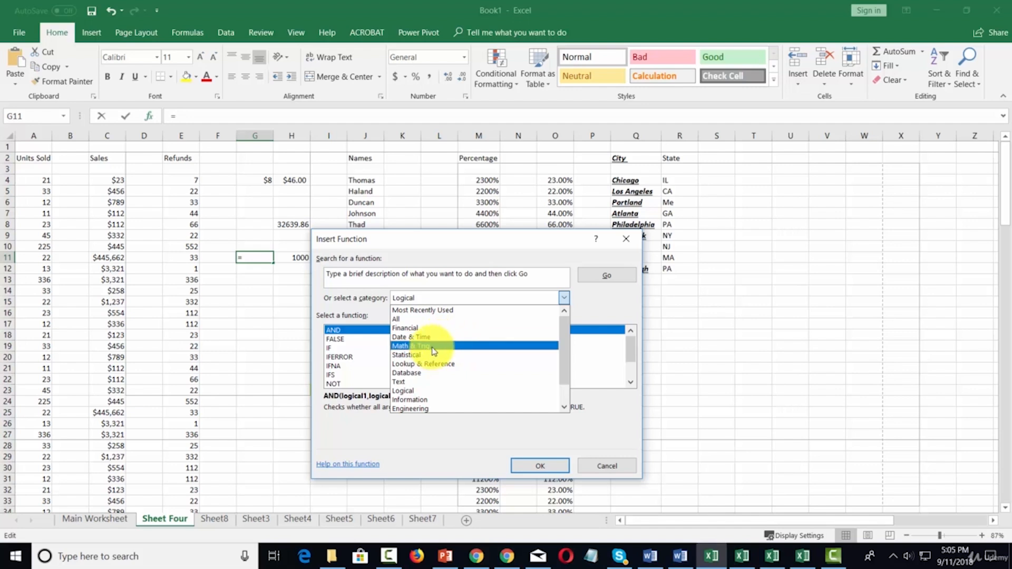
{"action": "left_click", "coordinate": [426, 319]}
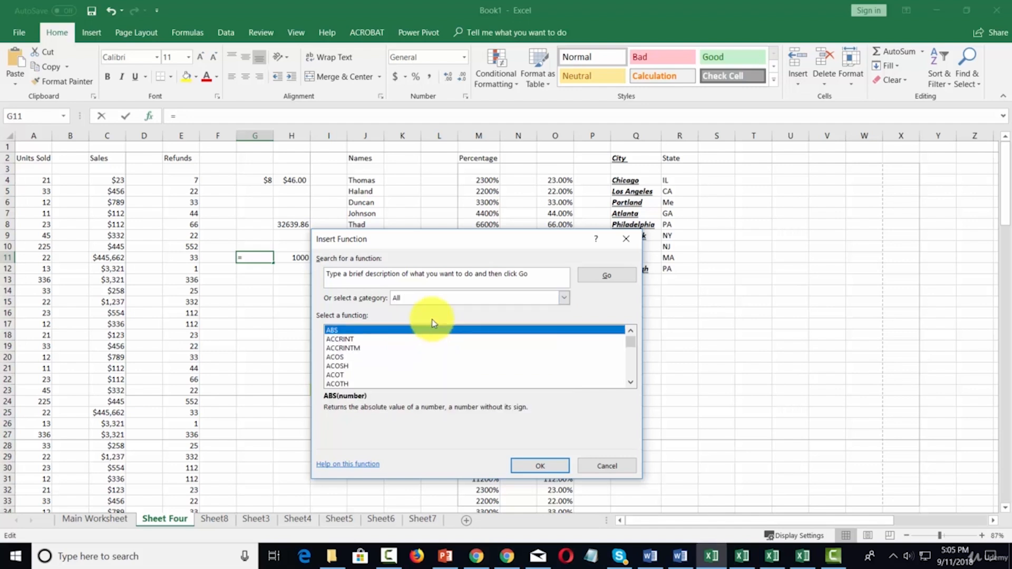
{"action": "left_click", "coordinate": [399, 275]}
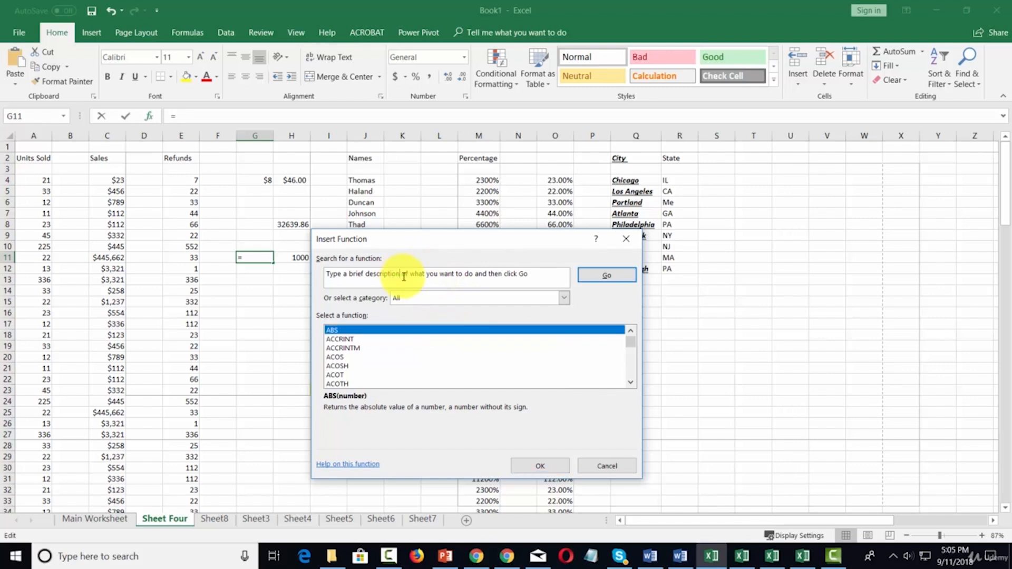
{"action": "left_click", "coordinate": [535, 467]}
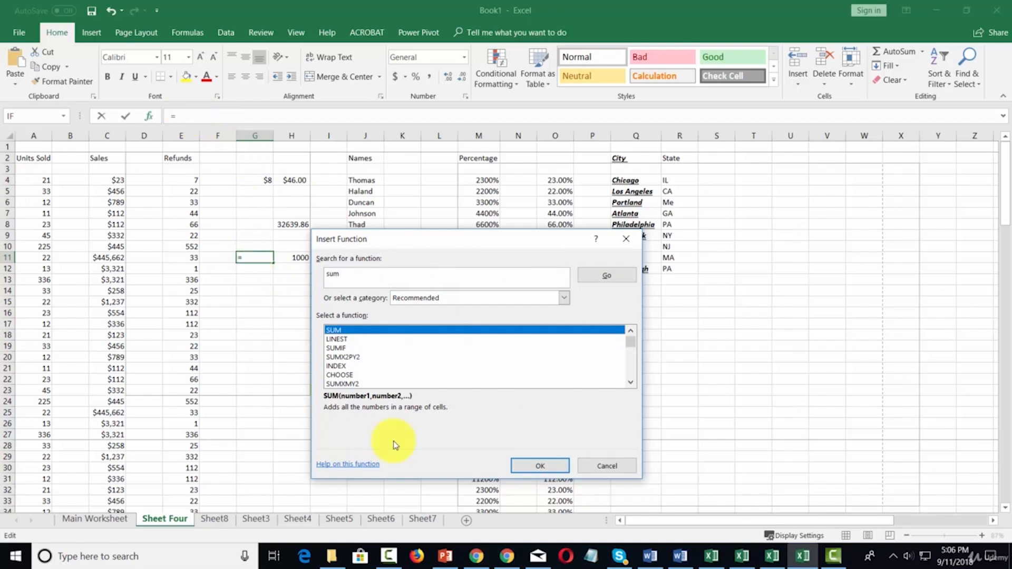
{"action": "left_click", "coordinate": [533, 463]}
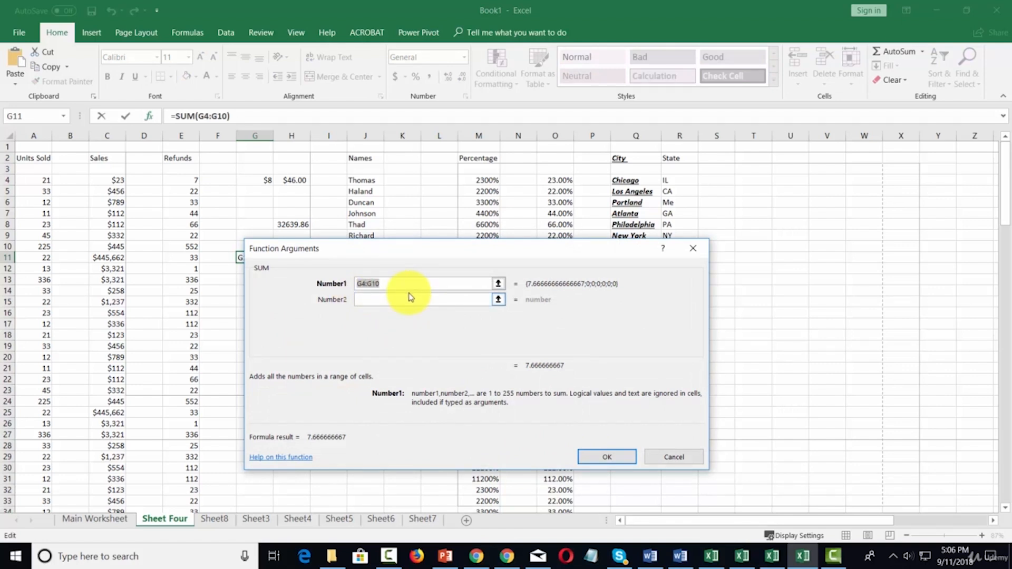
Step: Set the SUM function's first argument to the Refunds range E4:E16 and finish the formula
{"action": "left_click_drag", "start_coordinate": [479, 248], "coordinate": [652, 238]}
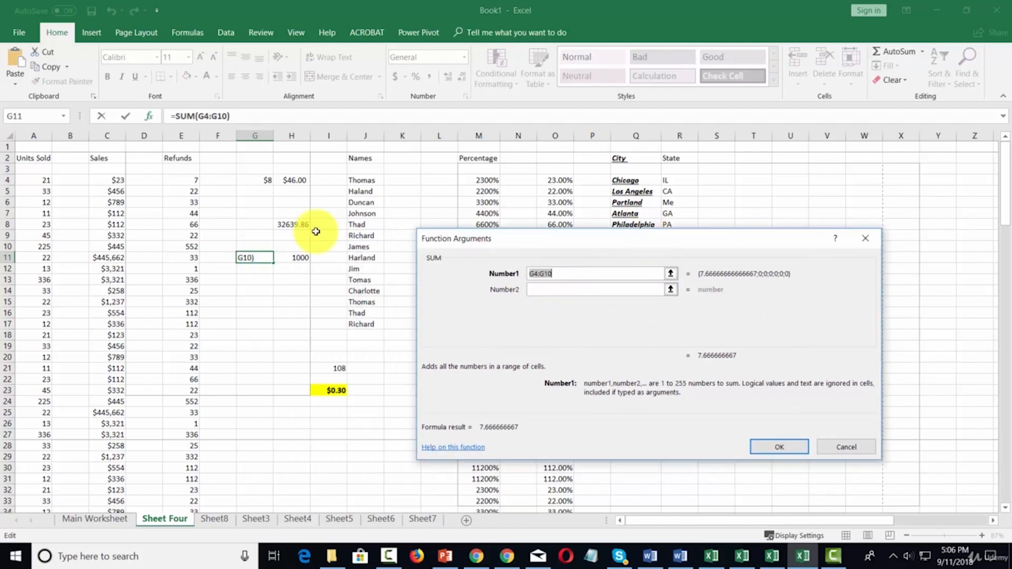
{"action": "left_click_drag", "start_coordinate": [194, 181], "coordinate": [196, 317]}
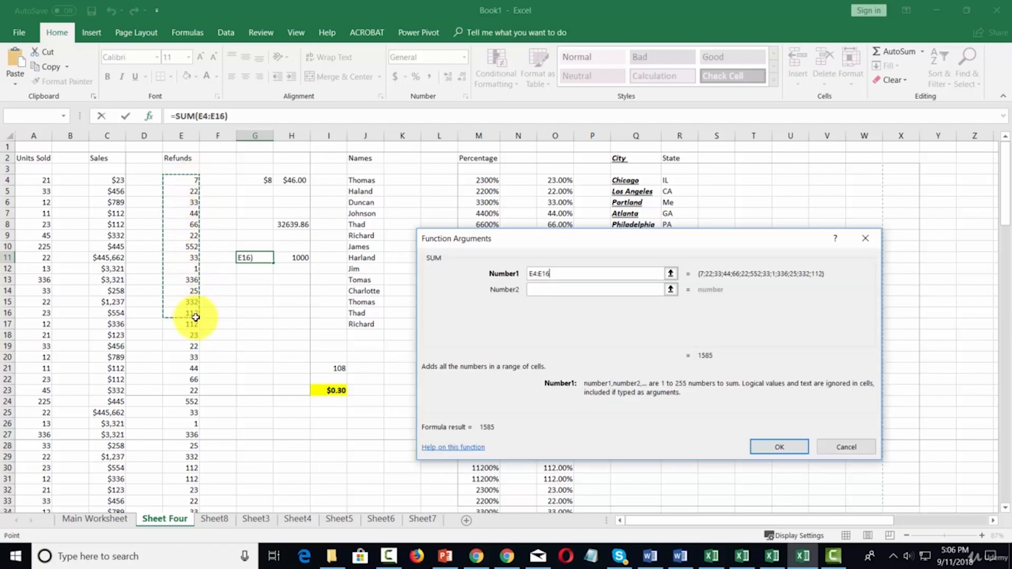
{"action": "left_click", "coordinate": [783, 447]}
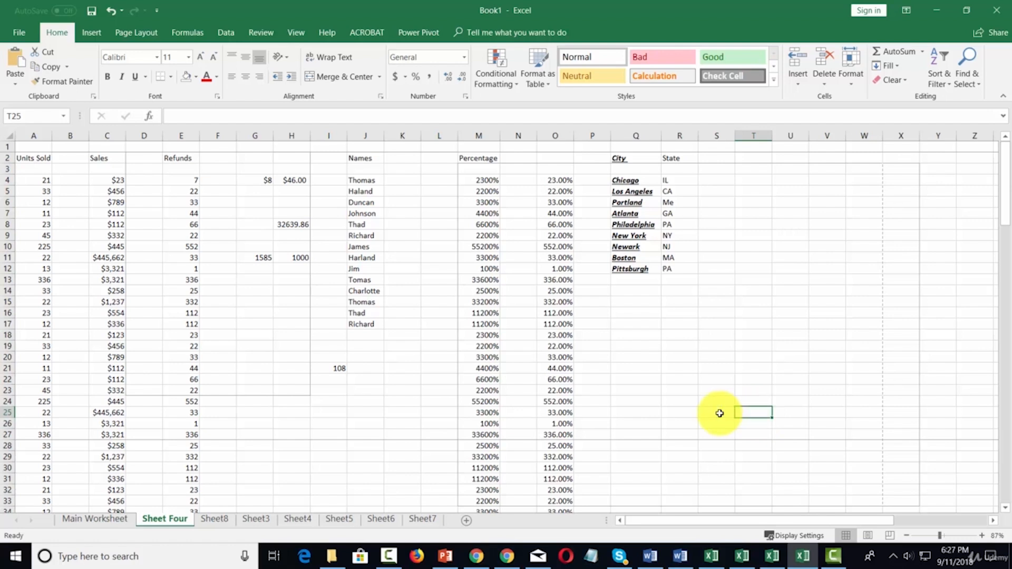
Step: Enter the multiplication formula =9*7 in cell H25
{"action": "left_click", "coordinate": [293, 412]}
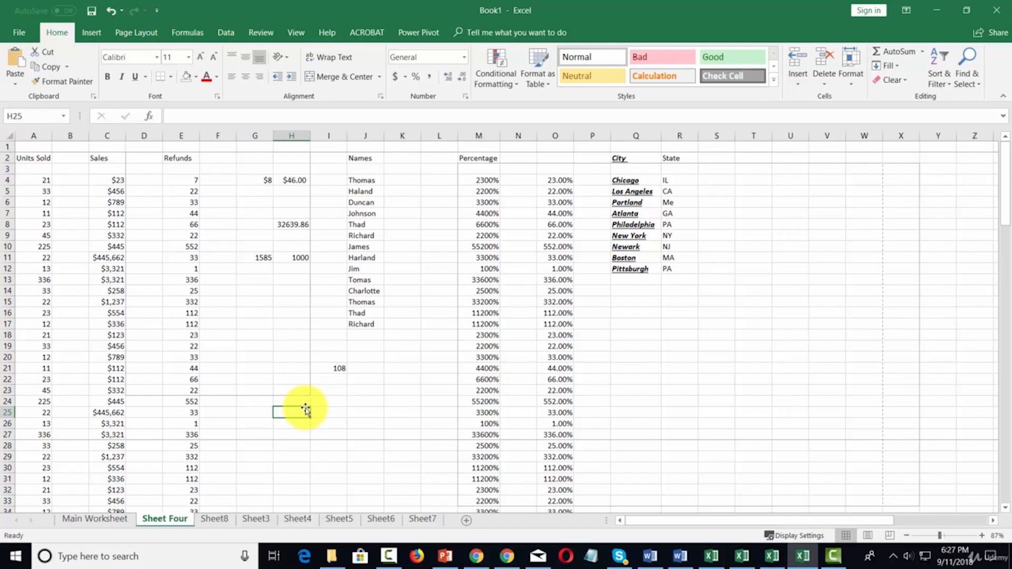
{"action": "left_click", "coordinate": [182, 116]}
{"action": "type", "text": "="}
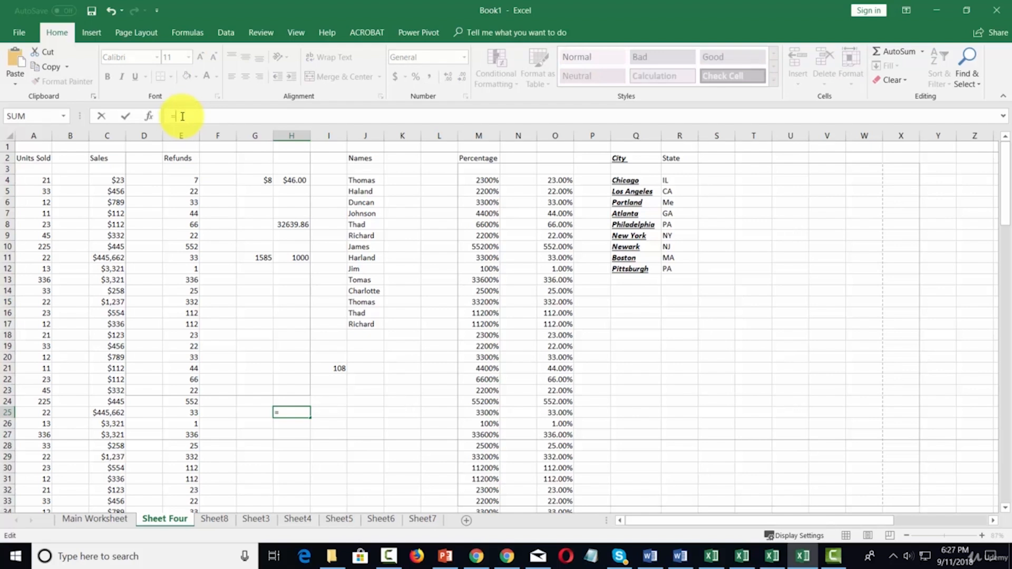
{"action": "type", "text": "9"}
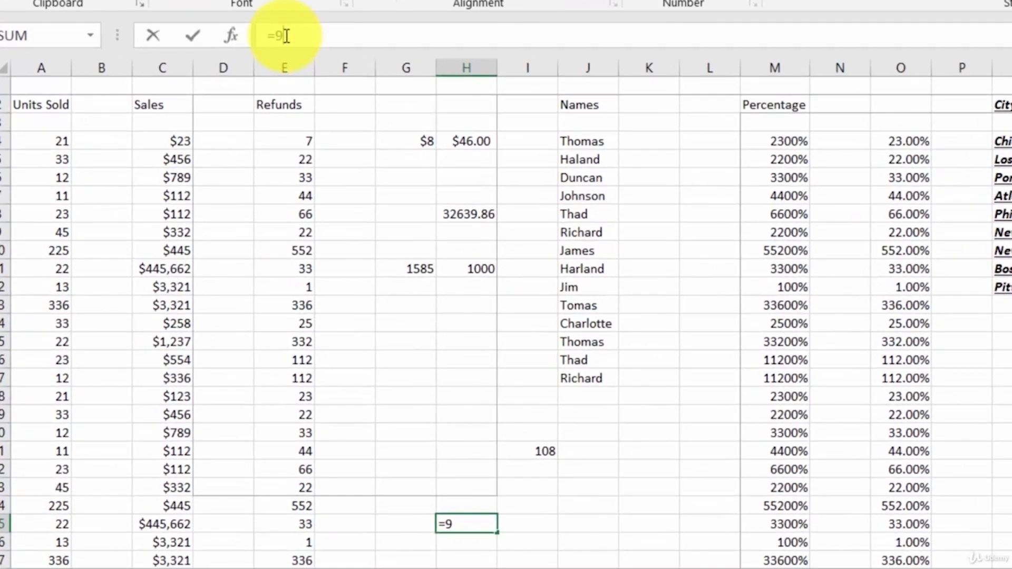
{"action": "type", "text": "*7"}
{"action": "key", "text": "Return"}
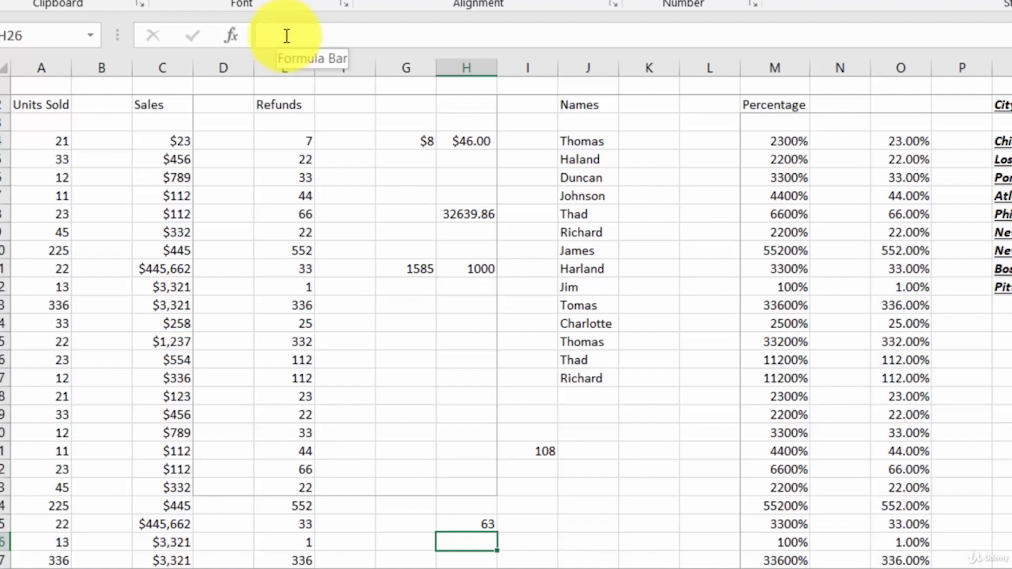
Step: Replace the 7 in H25's formula with a reference to E13, making it =9*E13
{"action": "key", "text": "Up"}
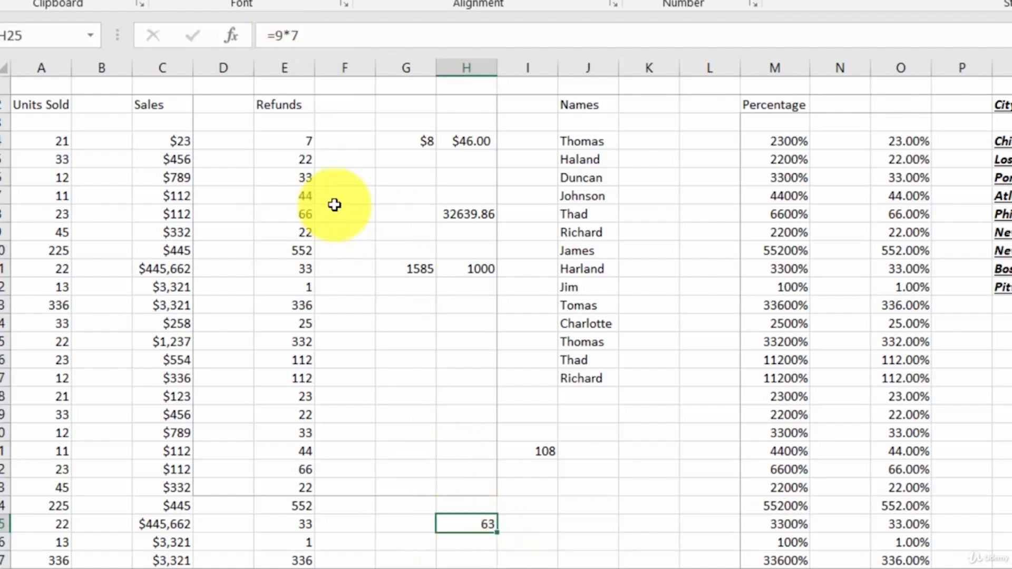
{"action": "left_click", "coordinate": [357, 32]}
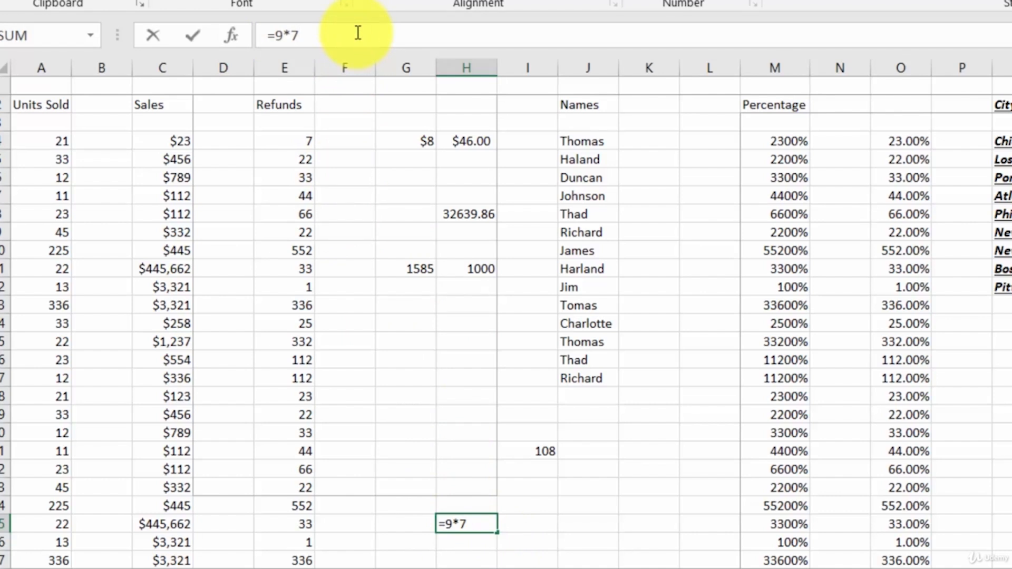
{"action": "key", "text": "BackSpace"}
{"action": "left_click", "coordinate": [293, 301]}
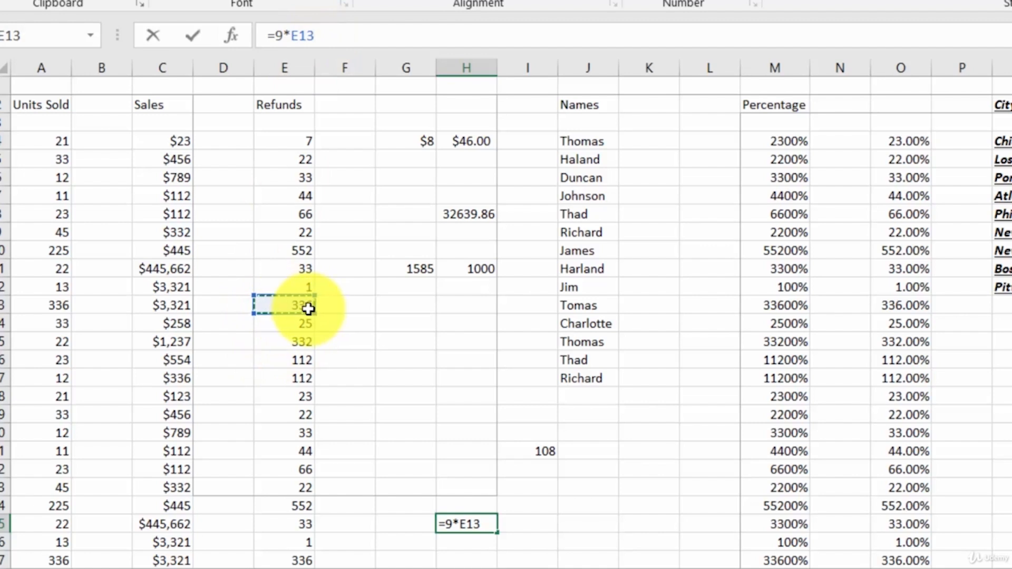
{"action": "key", "text": "Return"}
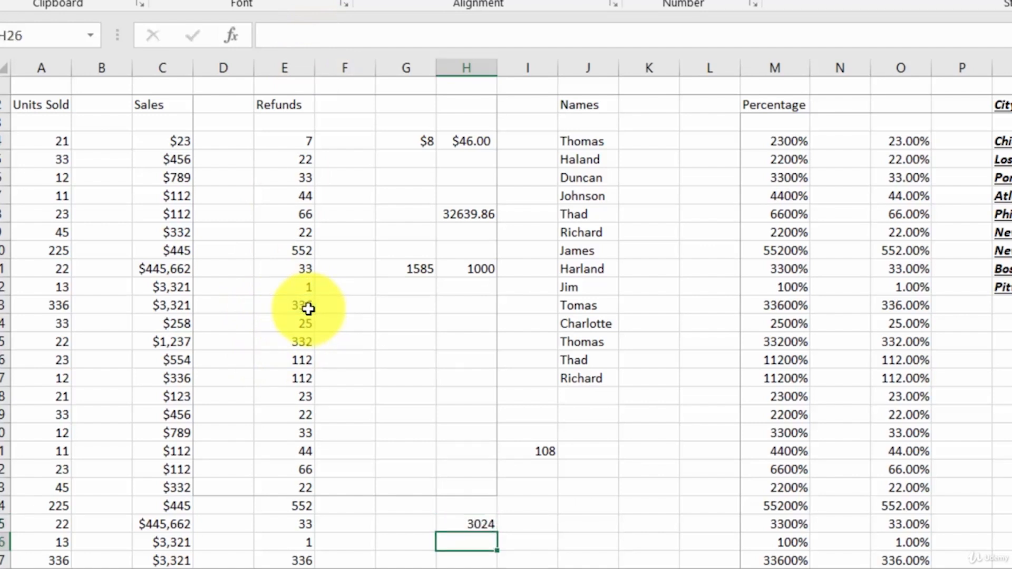
Step: Review the formula in H25 and change the refund value in cell E13 to 45
{"action": "left_click", "coordinate": [477, 519]}
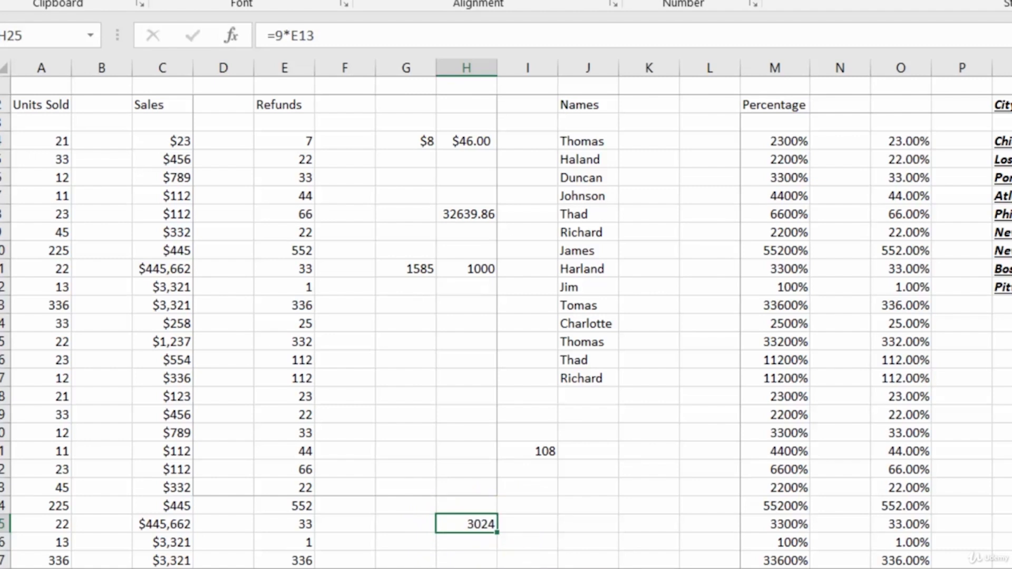
{"action": "left_click", "coordinate": [298, 300]}
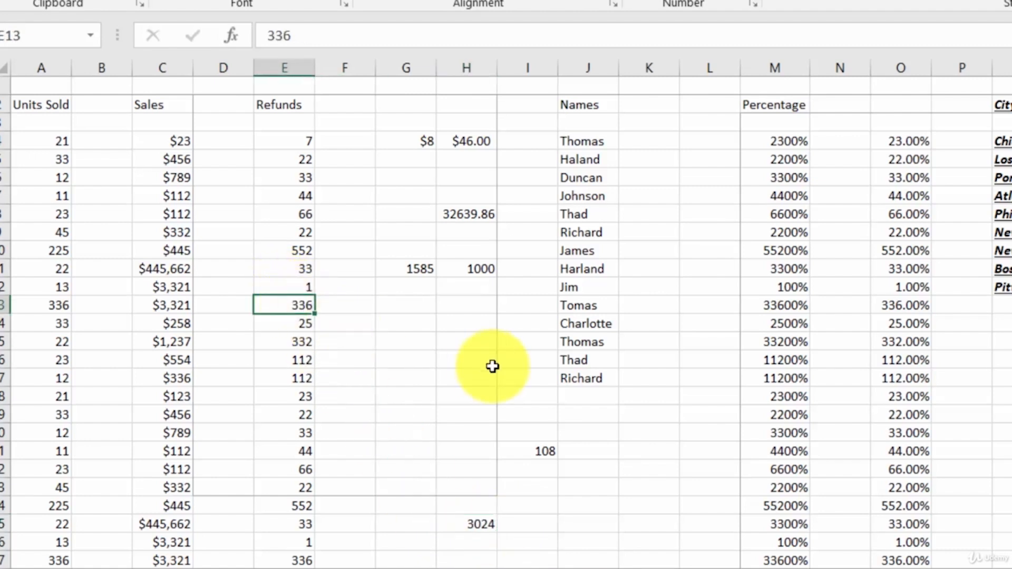
{"action": "type", "text": "45"}
{"action": "key", "text": "Return"}
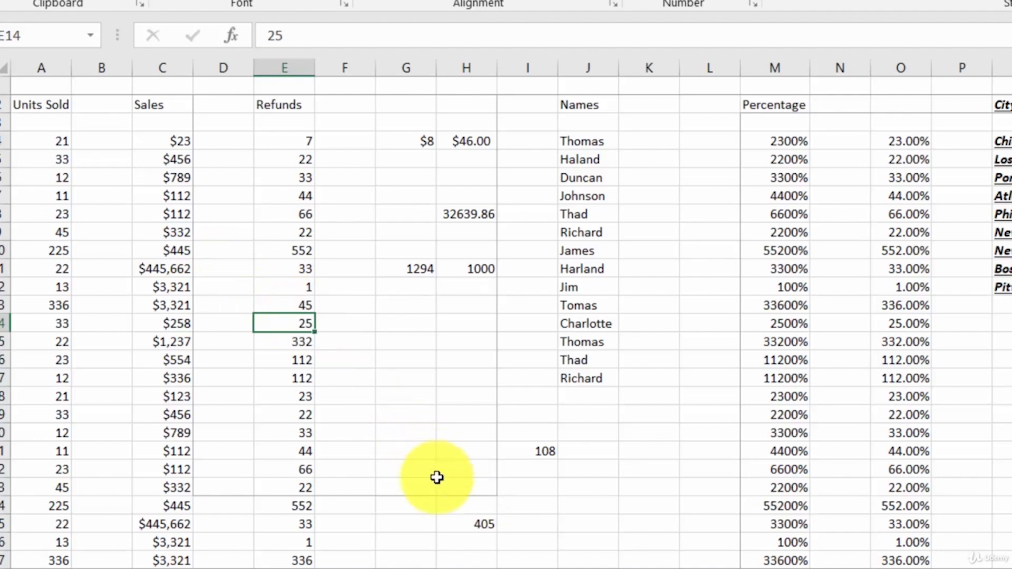
Step: Change the multiplication in H25's formula to addition, making it =9+E13
{"action": "left_click", "coordinate": [463, 522]}
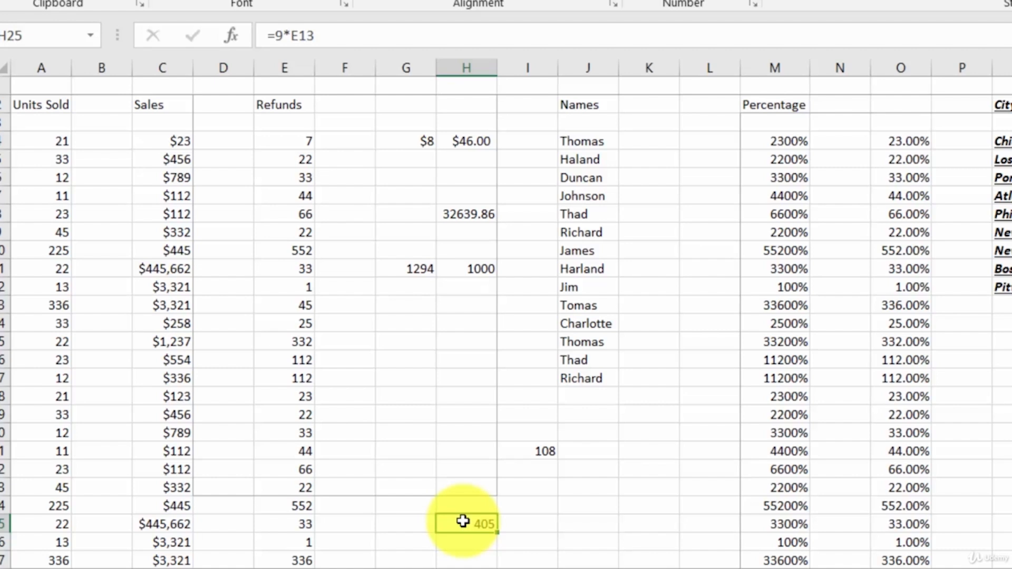
{"action": "left_click", "coordinate": [292, 33]}
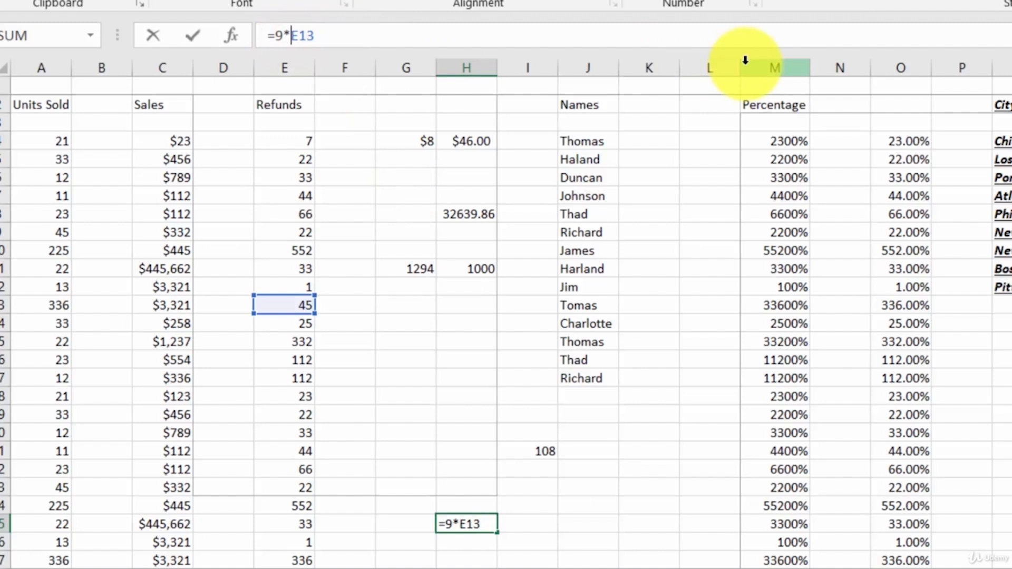
{"action": "key", "text": "BackSpace"}
{"action": "type", "text": "+"}
{"action": "key", "text": "Return"}
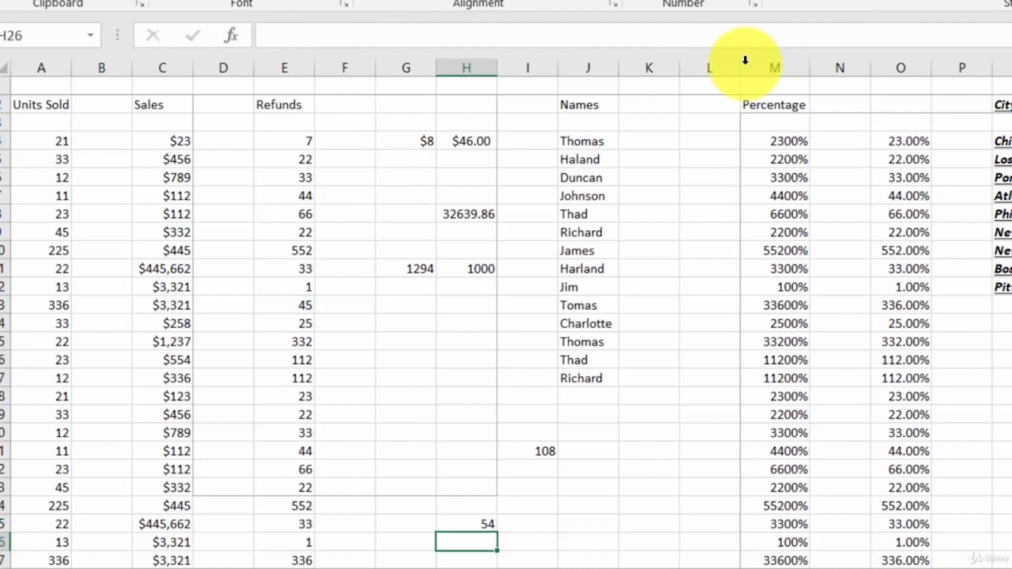
Step: Enclose H25's addition in parentheses and divide it by cell E4, making the formula =(9+E13)/E4
{"action": "left_click", "coordinate": [493, 524]}
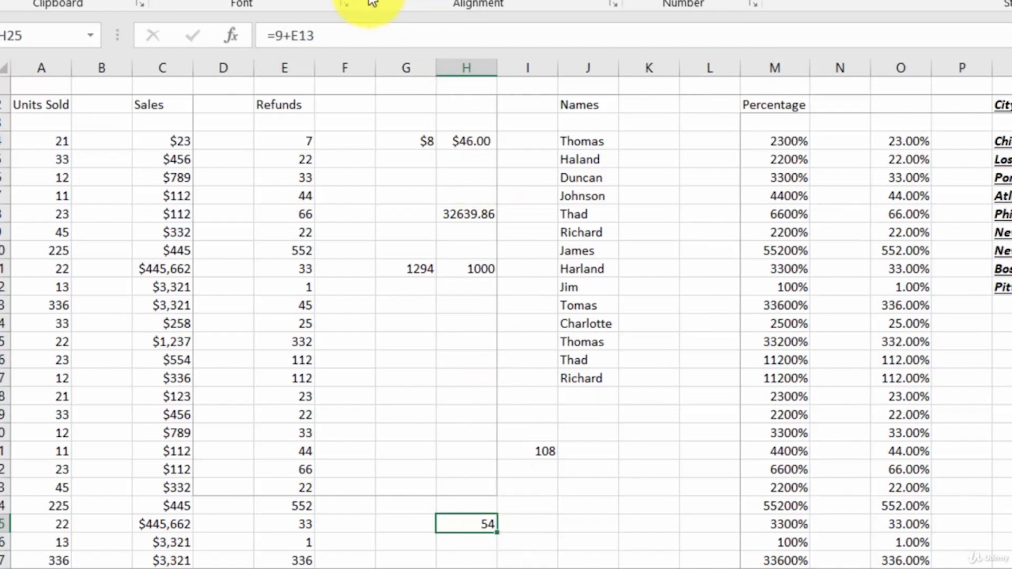
{"action": "left_click", "coordinate": [341, 28]}
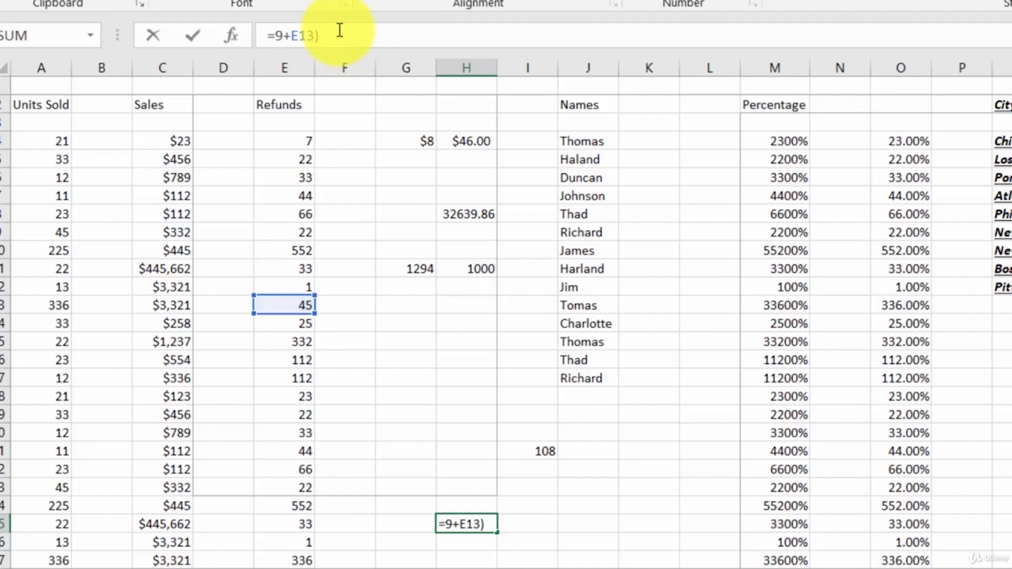
{"action": "type", "text": "("}
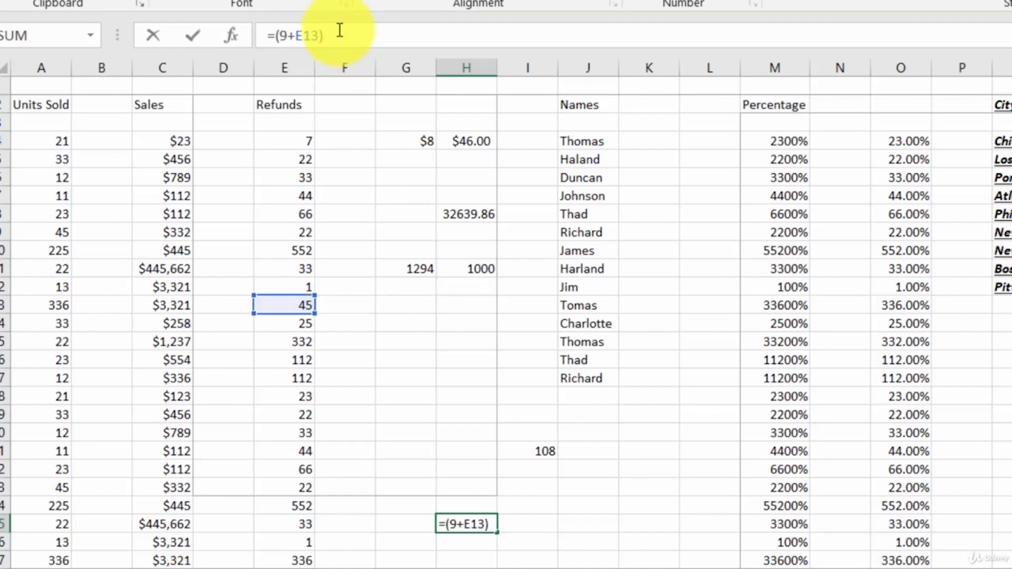
{"action": "left_click", "coordinate": [340, 30]}
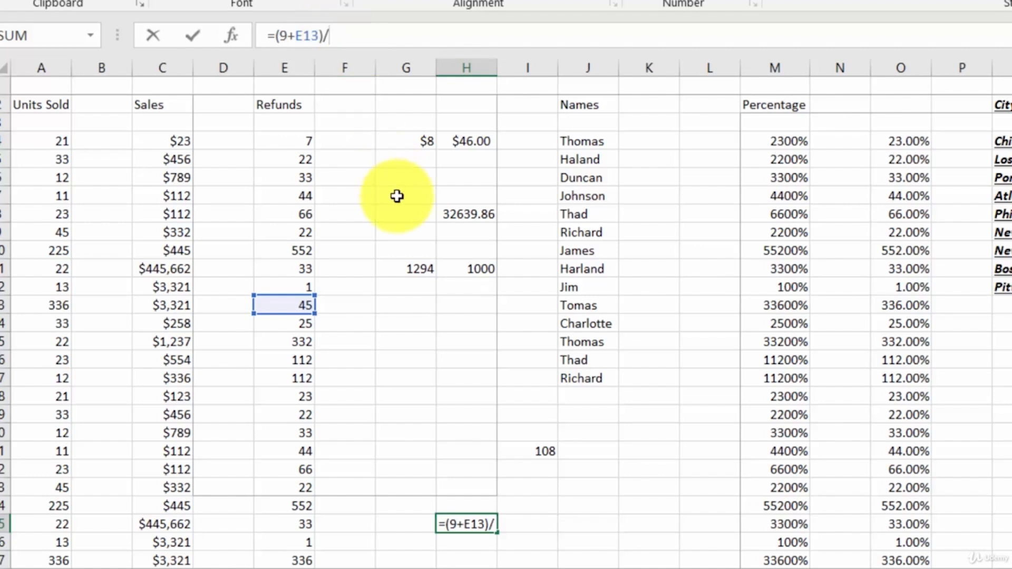
{"action": "left_click", "coordinate": [272, 138]}
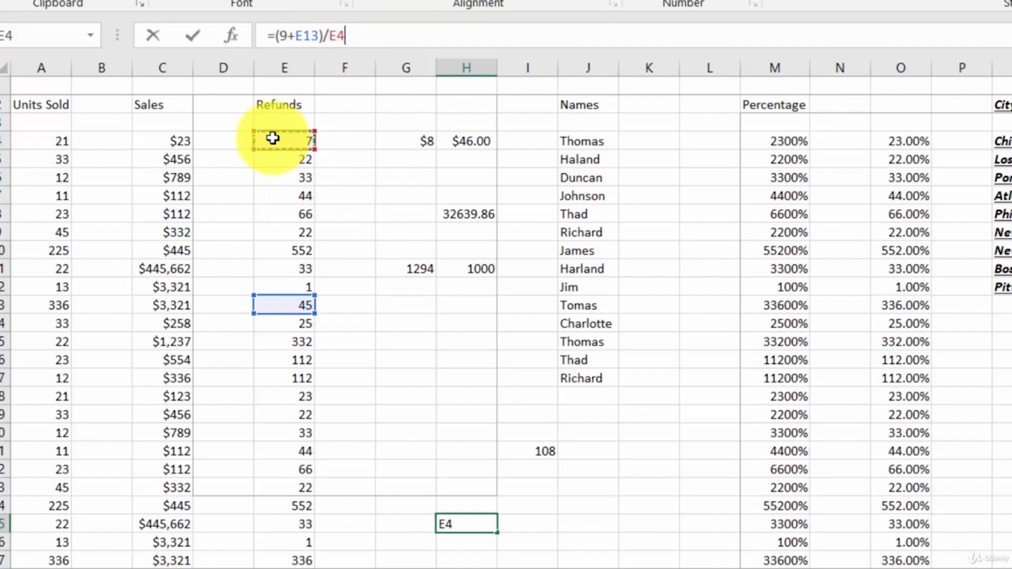
{"action": "key", "text": "ctrl+Return"}
{"action": "key", "text": "Return"}
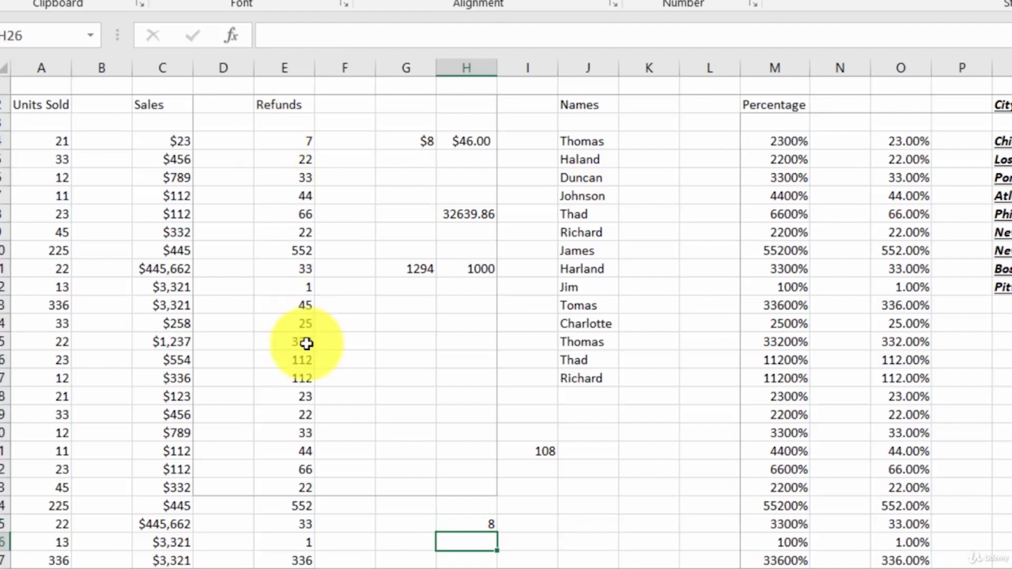
Step: Replace the 9 in H25's formula with a reference to E24, making it =(E24+E13)/E4
{"action": "left_click", "coordinate": [479, 525]}
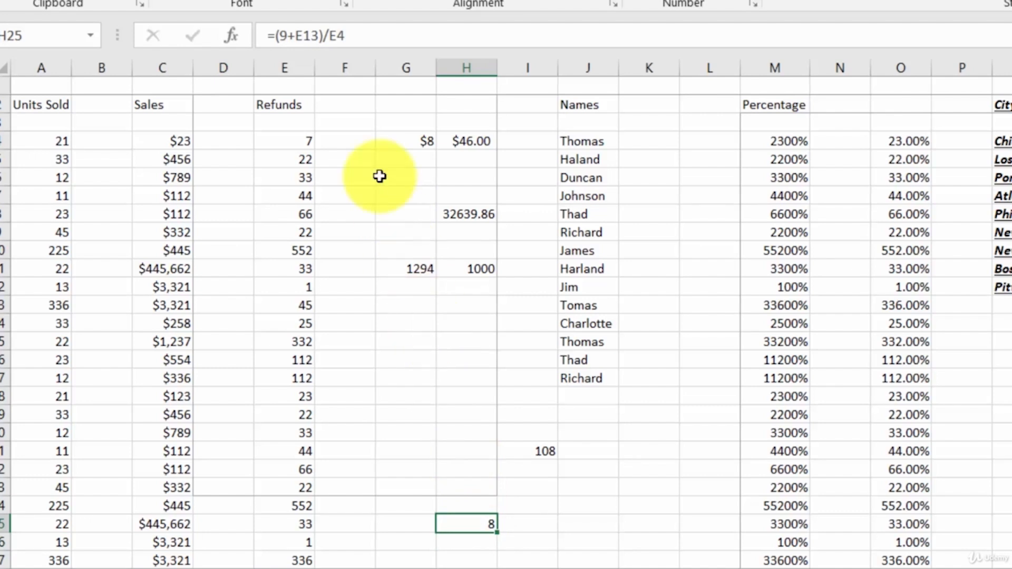
{"action": "left_click", "coordinate": [287, 35]}
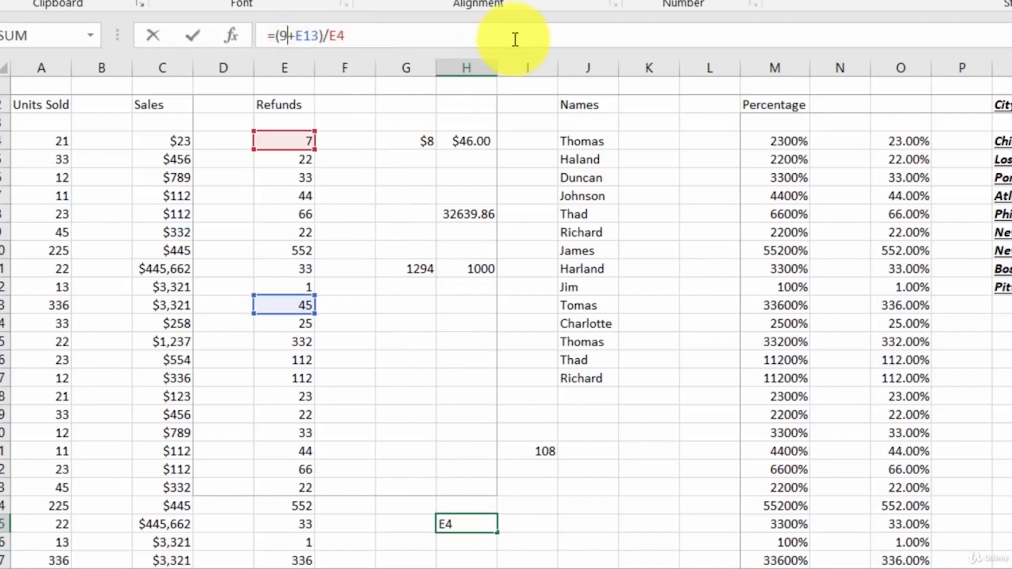
{"action": "key", "text": "BackSpace"}
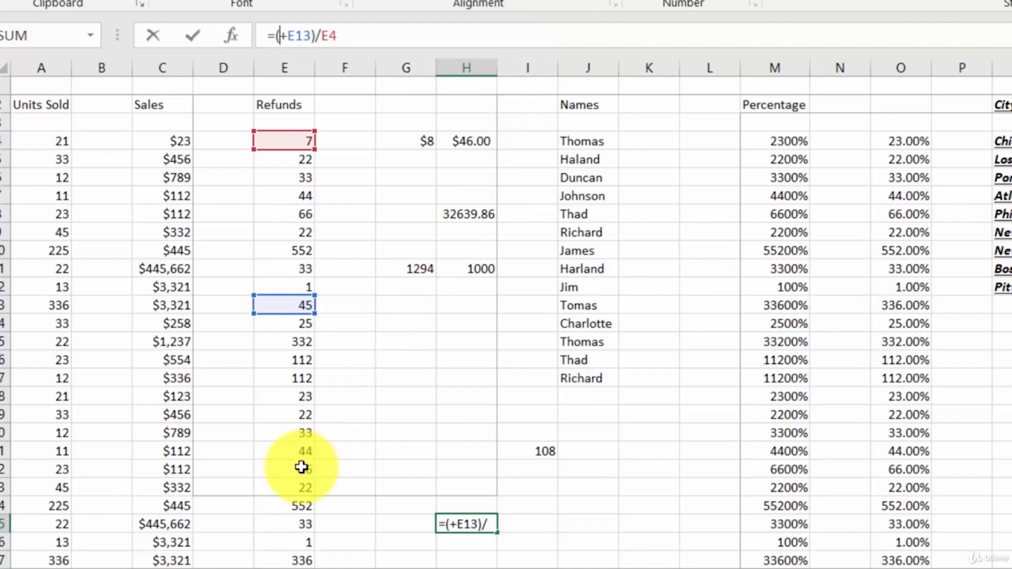
{"action": "left_click", "coordinate": [285, 504]}
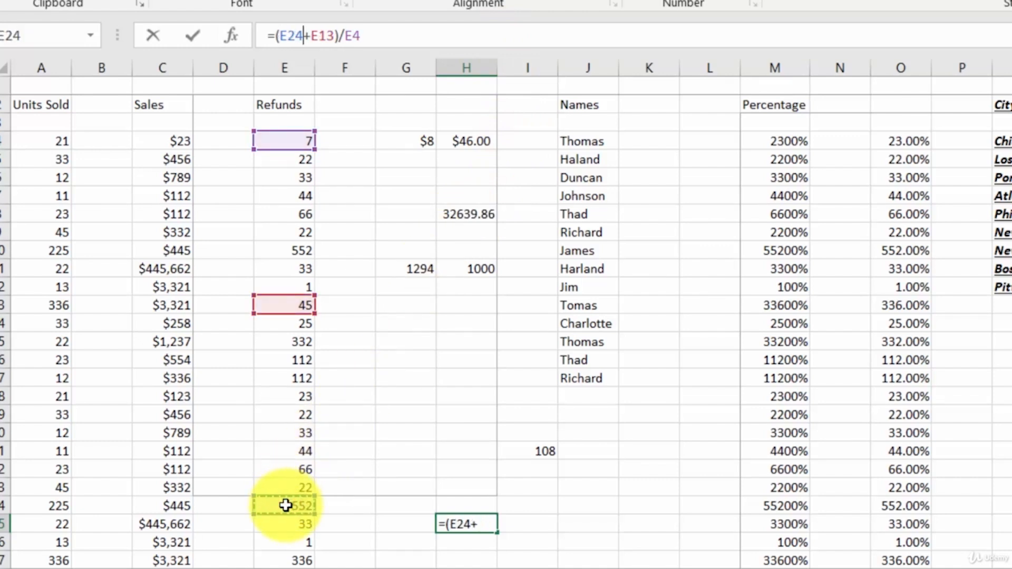
{"action": "key", "text": "Return"}
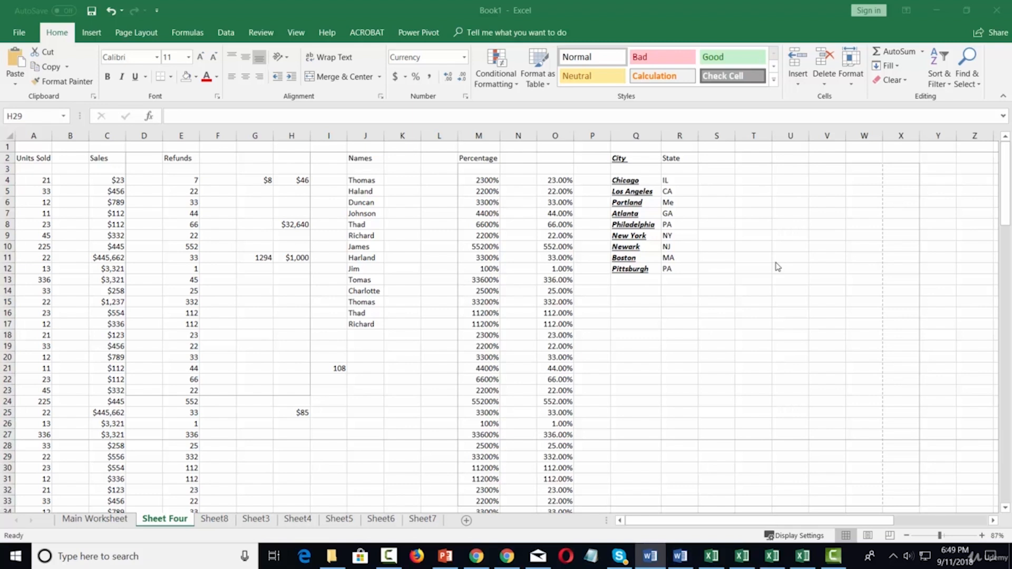
Step: Open the print preview of Sheet Four and its Page Setup settings, with the dialog clear of the preview
{"action": "left_click", "coordinate": [139, 33]}
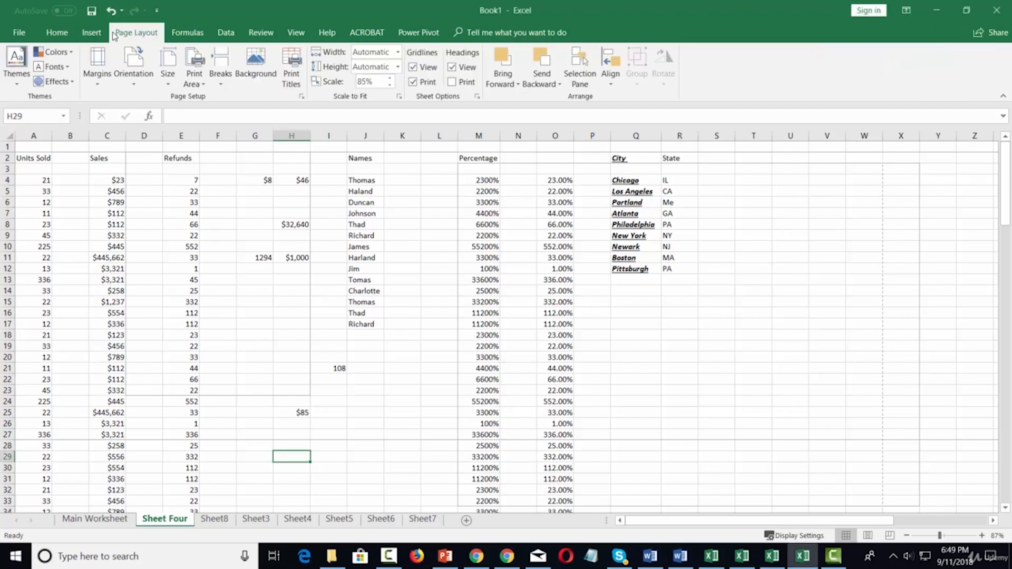
{"action": "left_click", "coordinate": [25, 31]}
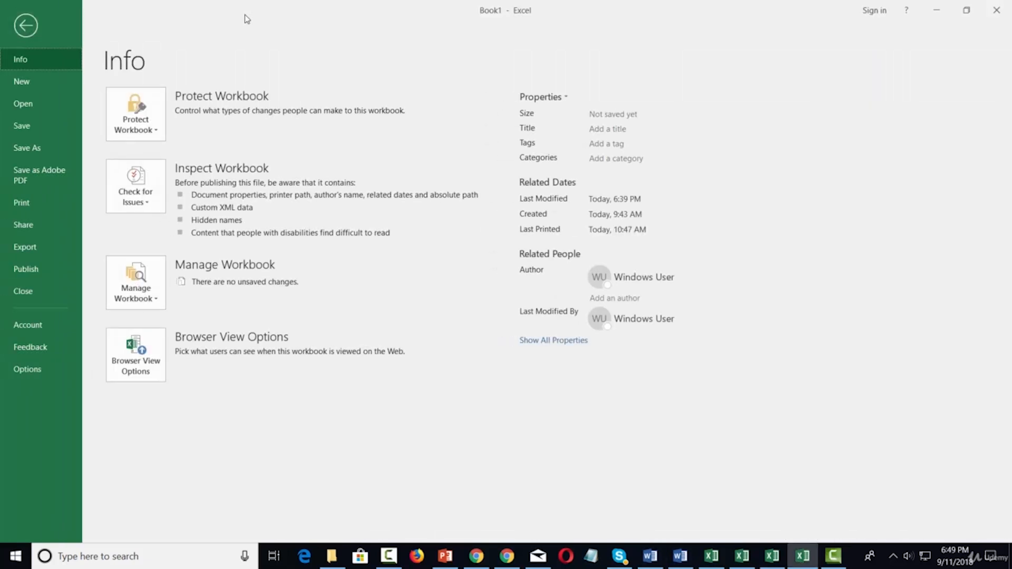
{"action": "left_click", "coordinate": [49, 201]}
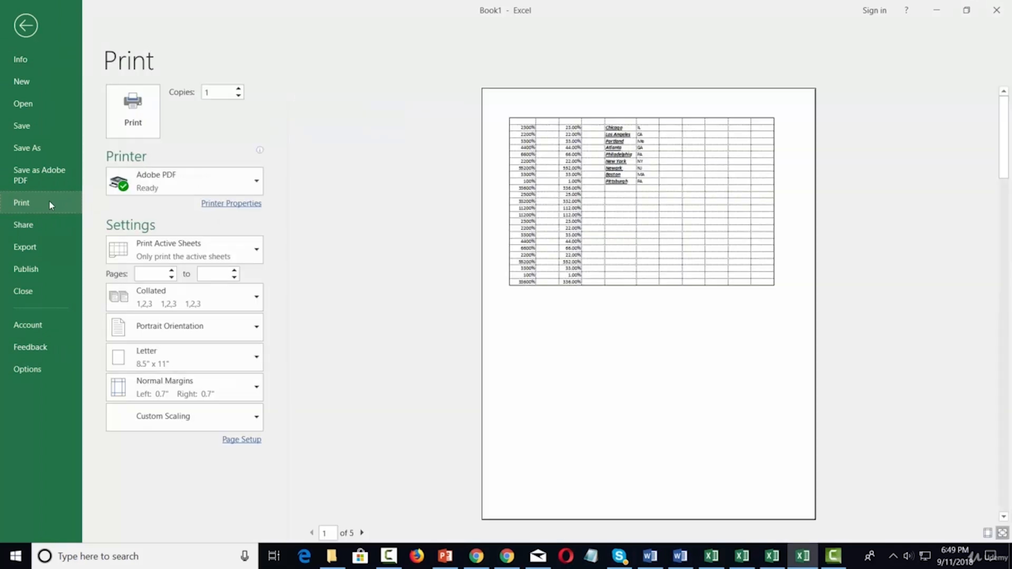
{"action": "left_click", "coordinate": [241, 442]}
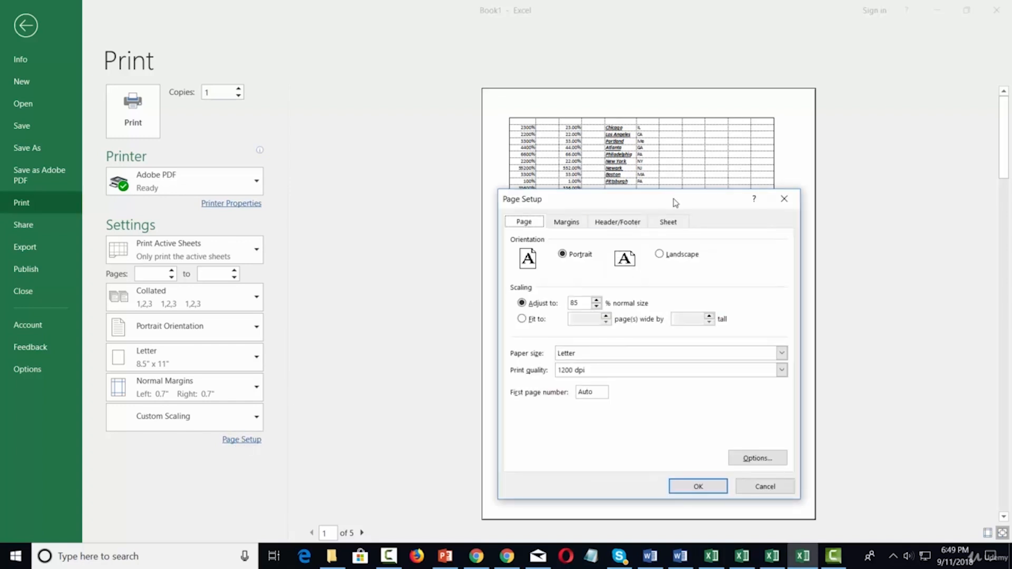
{"action": "left_click_drag", "start_coordinate": [630, 201], "coordinate": [287, 90]}
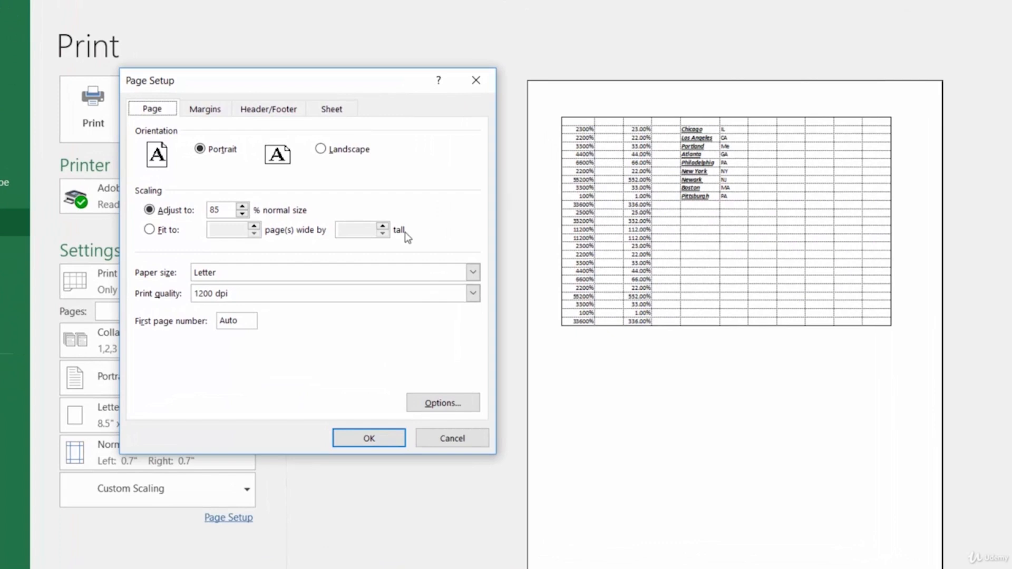
Step: Try landscape orientation in the page setup and examine its margin, header/footer and sheet settings
{"action": "left_click", "coordinate": [321, 150]}
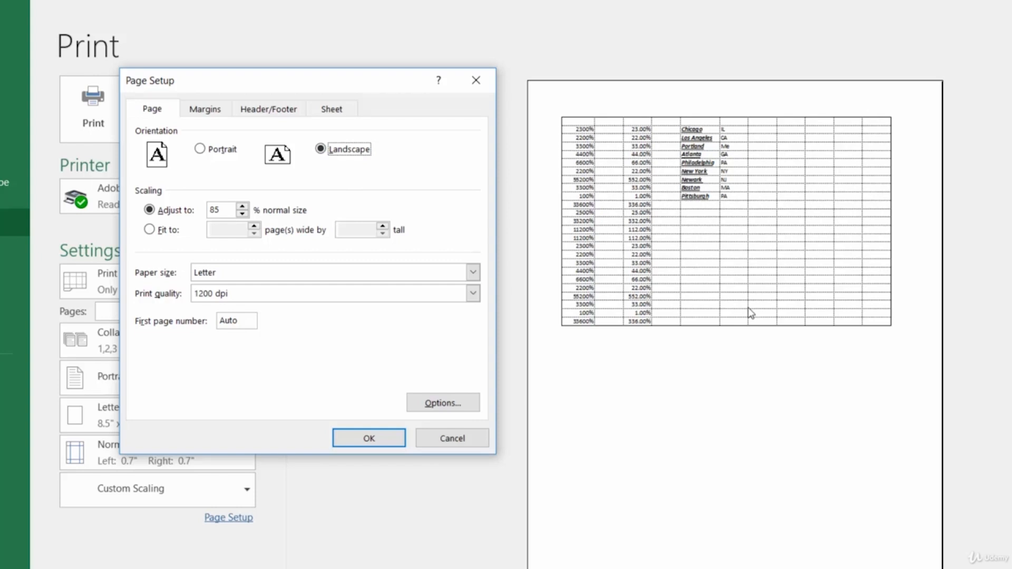
{"action": "left_click", "coordinate": [217, 113]}
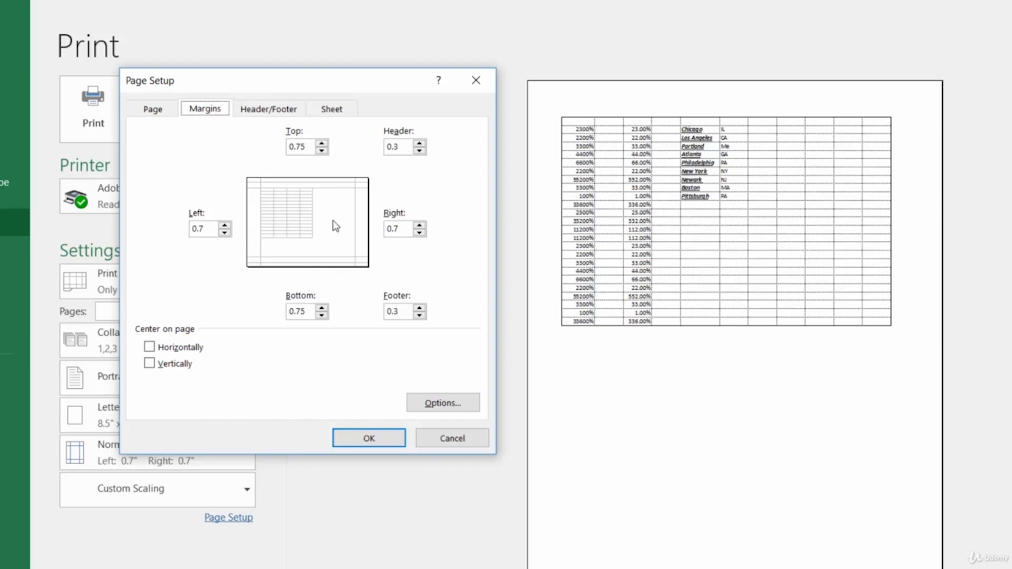
{"action": "left_click", "coordinate": [285, 115]}
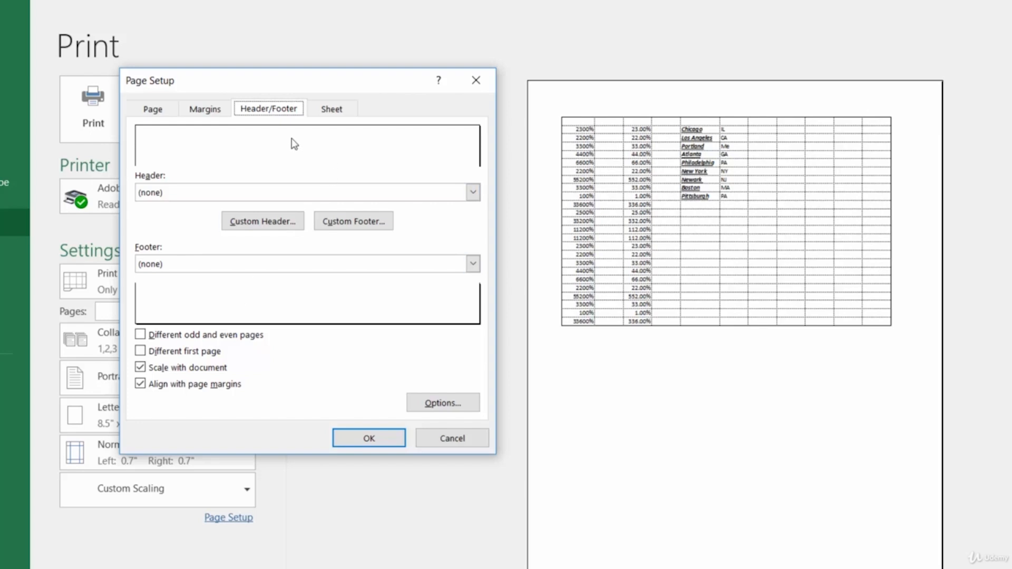
{"action": "left_click", "coordinate": [341, 115]}
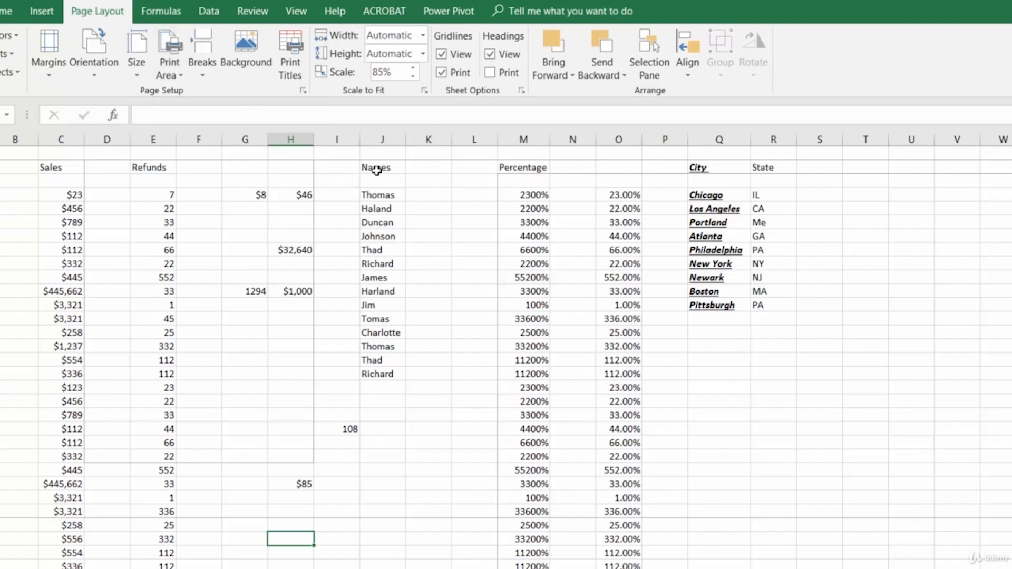
Step: Clear the existing print area and set the Names list in J2:J17 as the print area
{"action": "left_click", "coordinate": [375, 168]}
{"action": "left_click_drag", "start_coordinate": [376, 167], "coordinate": [375, 378]}
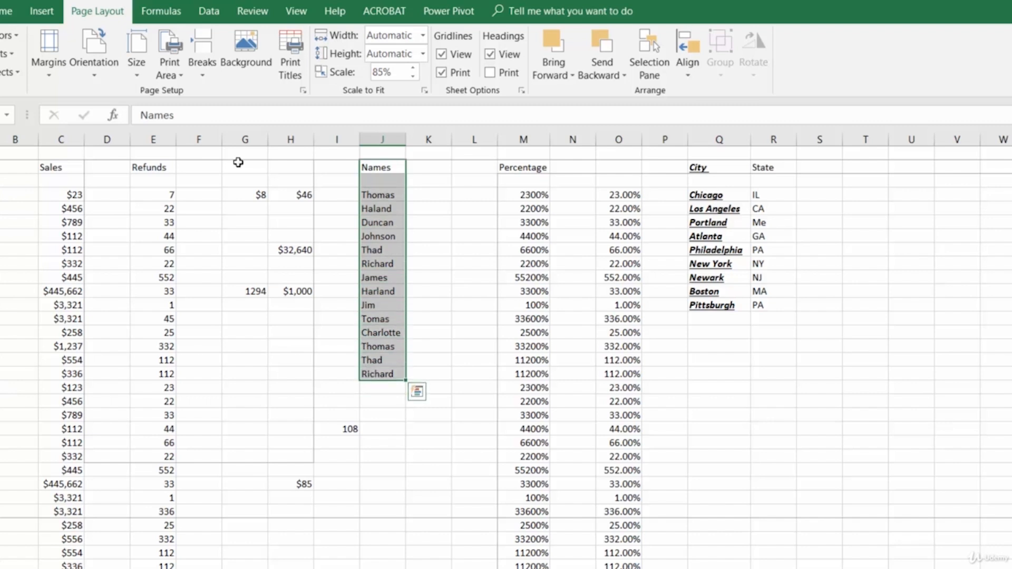
{"action": "left_click", "coordinate": [181, 78]}
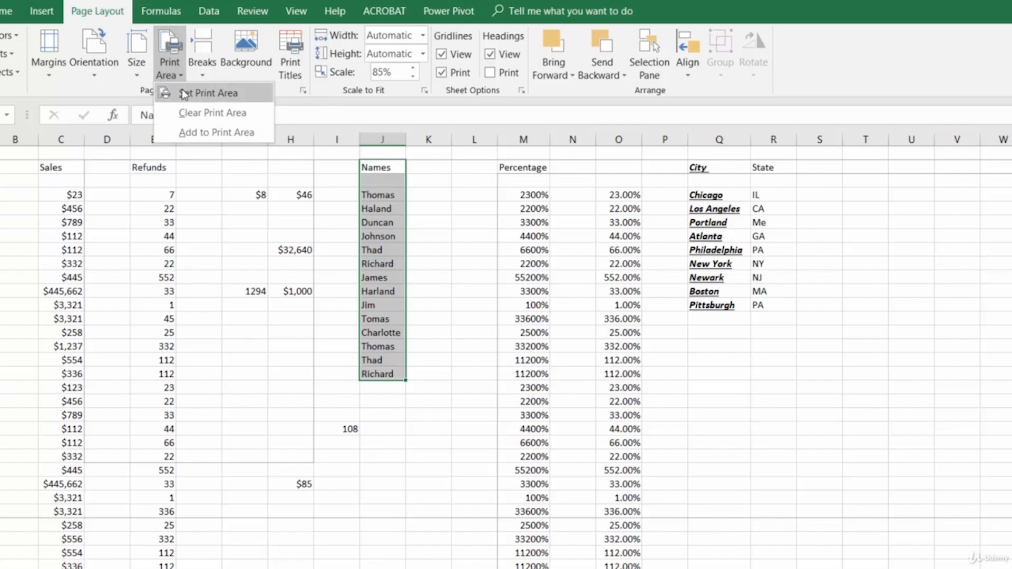
{"action": "left_click", "coordinate": [188, 112]}
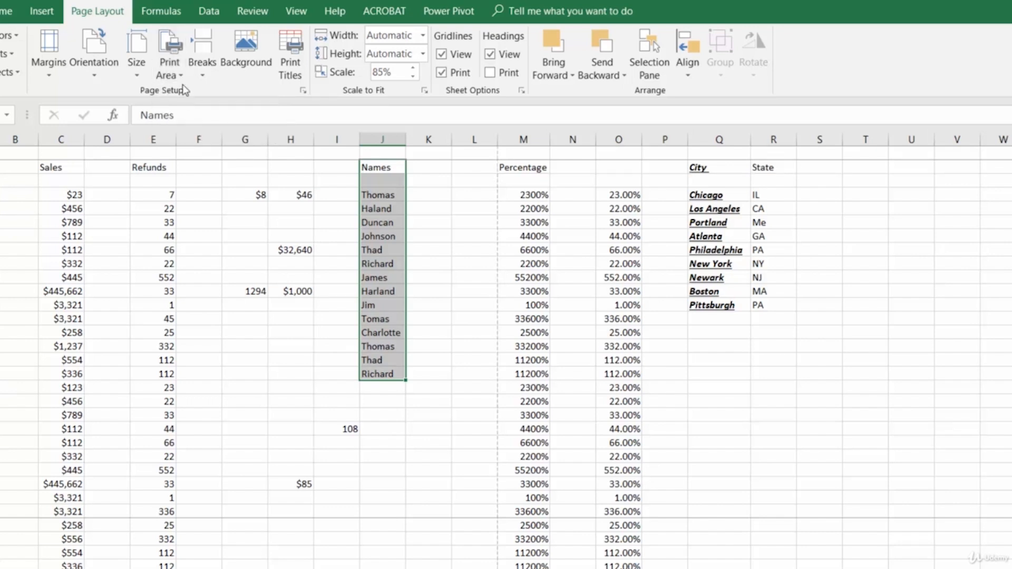
{"action": "left_click", "coordinate": [169, 69]}
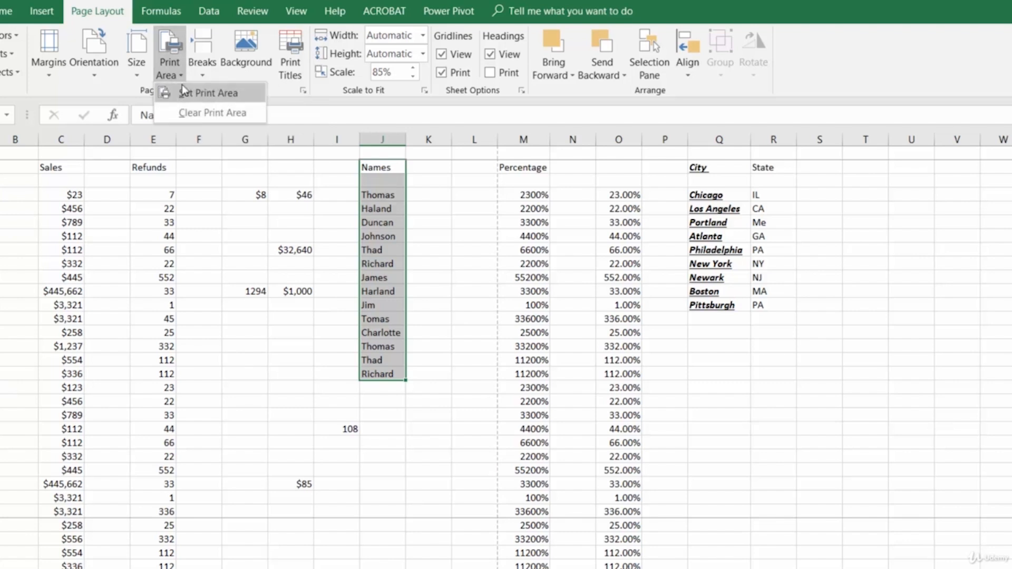
{"action": "left_click", "coordinate": [212, 93]}
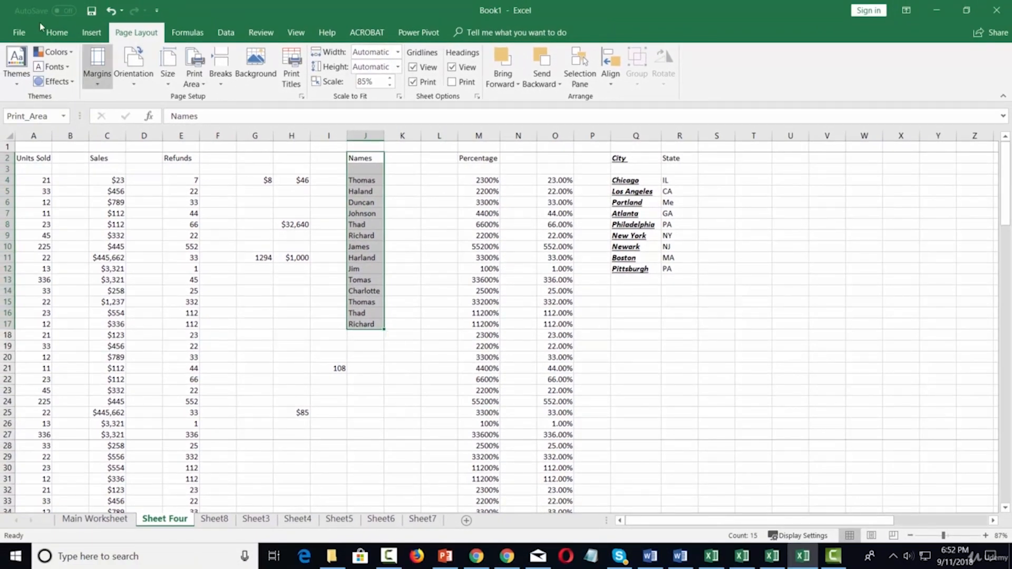
Step: Center the Names printout both horizontally and vertically on the page in the print page setup
{"action": "left_click", "coordinate": [17, 37]}
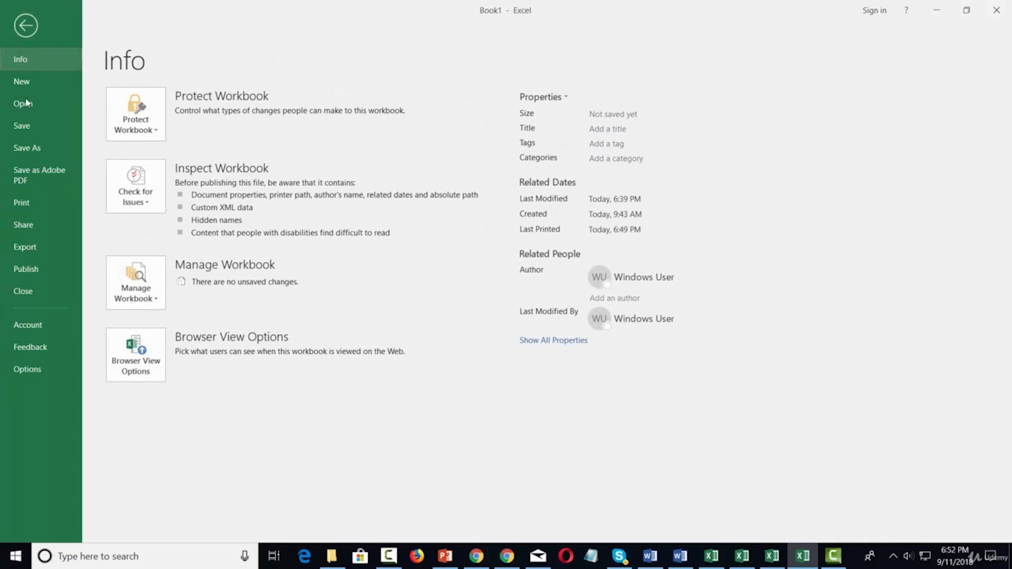
{"action": "left_click", "coordinate": [36, 203]}
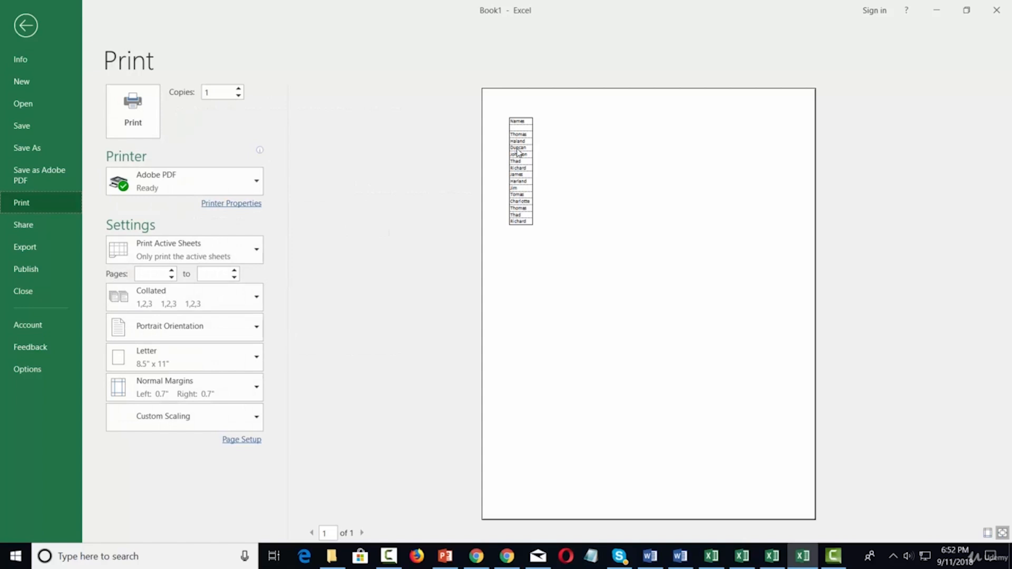
{"action": "left_click", "coordinate": [242, 439]}
{"action": "left_click", "coordinate": [223, 110]}
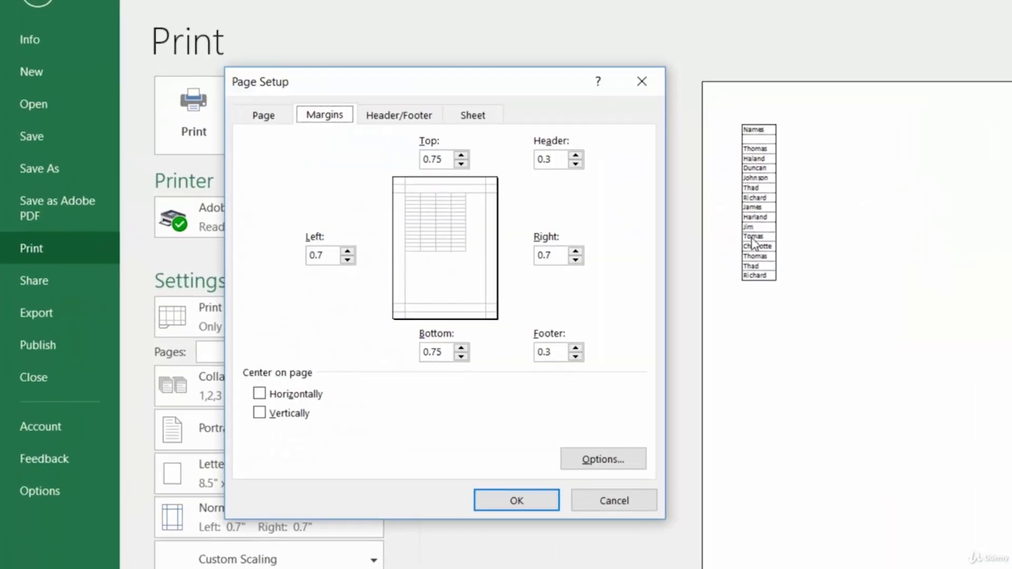
{"action": "left_click", "coordinate": [261, 397]}
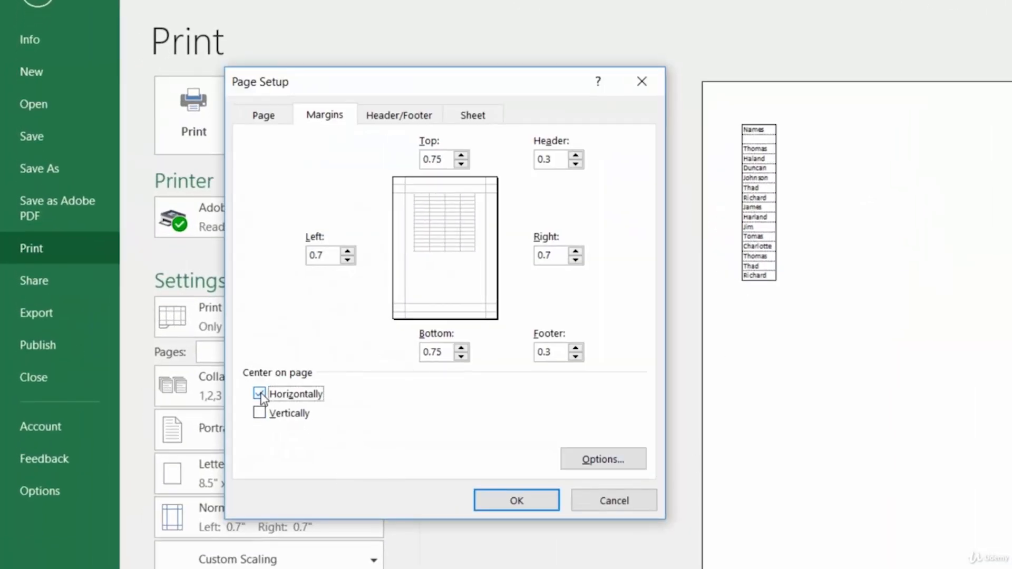
{"action": "left_click", "coordinate": [259, 416]}
{"action": "left_click", "coordinate": [409, 412]}
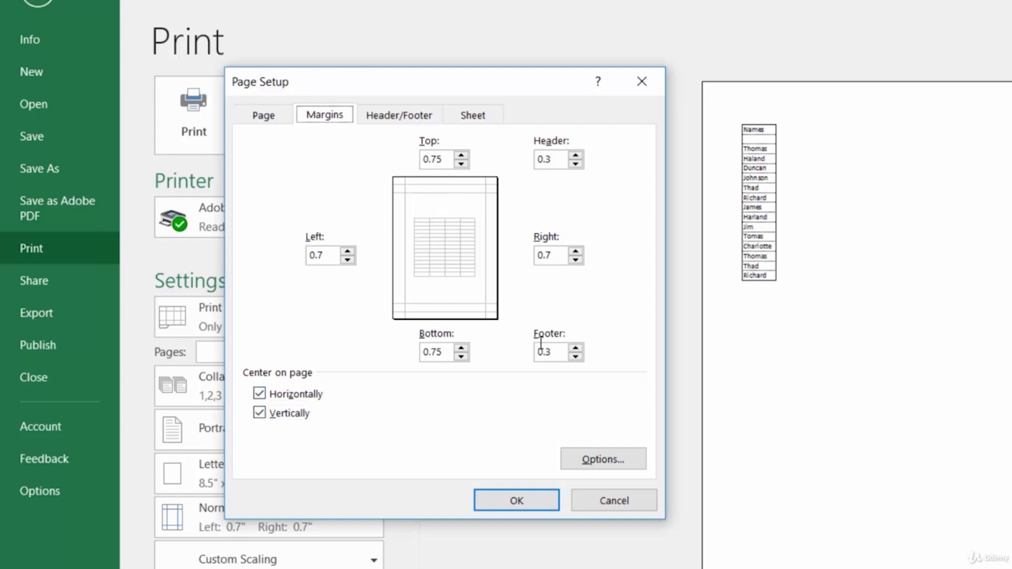
{"action": "left_click", "coordinate": [510, 503]}
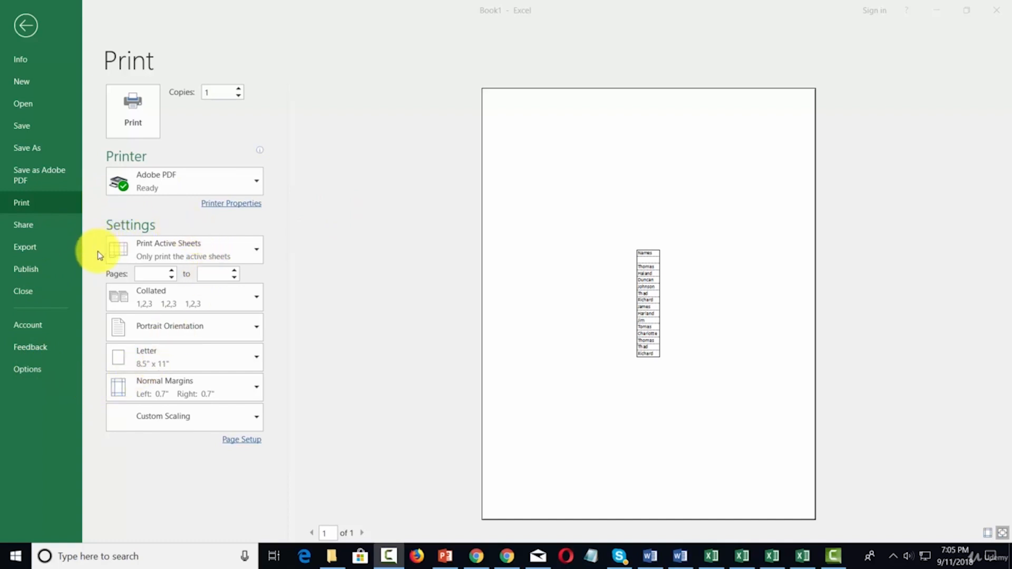
Step: Examine the choices for what to print and for collating copies in the print settings
{"action": "left_click", "coordinate": [254, 253]}
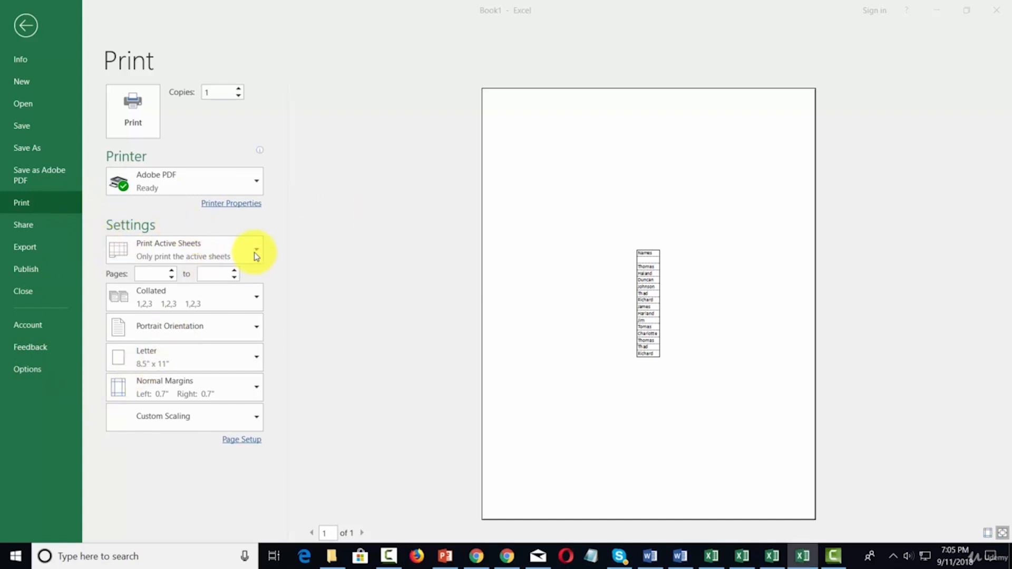
{"action": "left_click", "coordinate": [255, 253]}
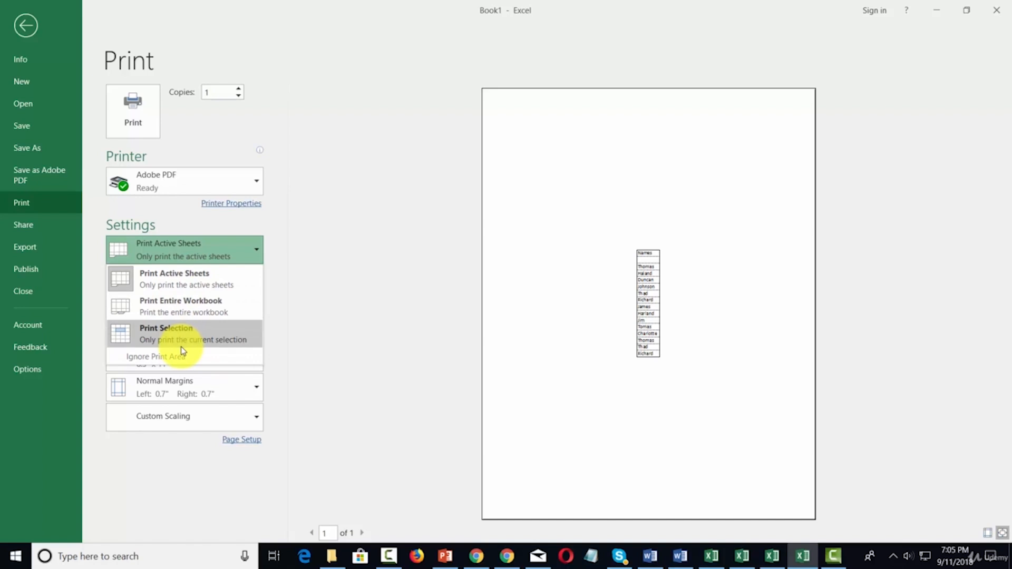
{"action": "left_click", "coordinate": [339, 271]}
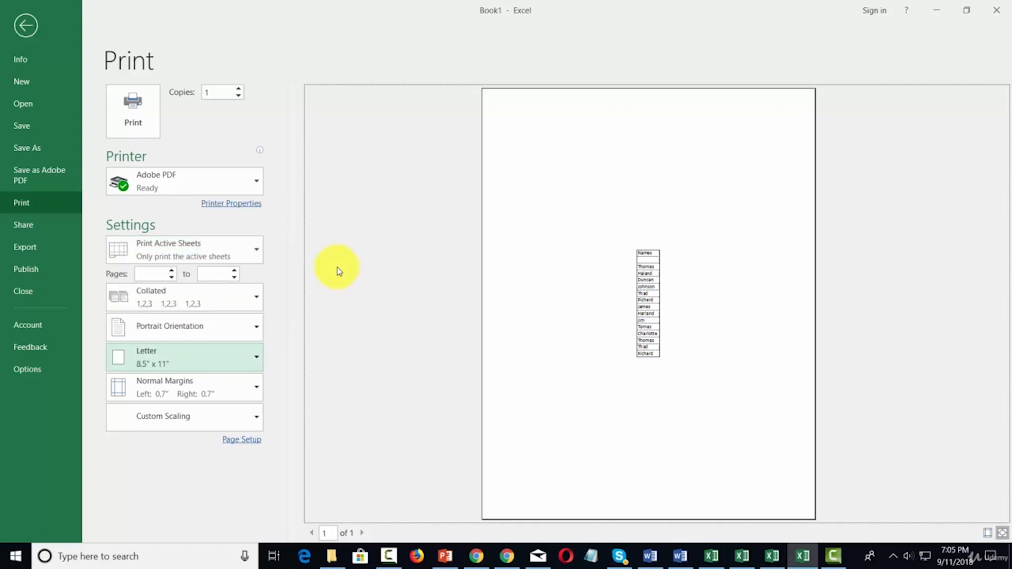
{"action": "left_click", "coordinate": [254, 296]}
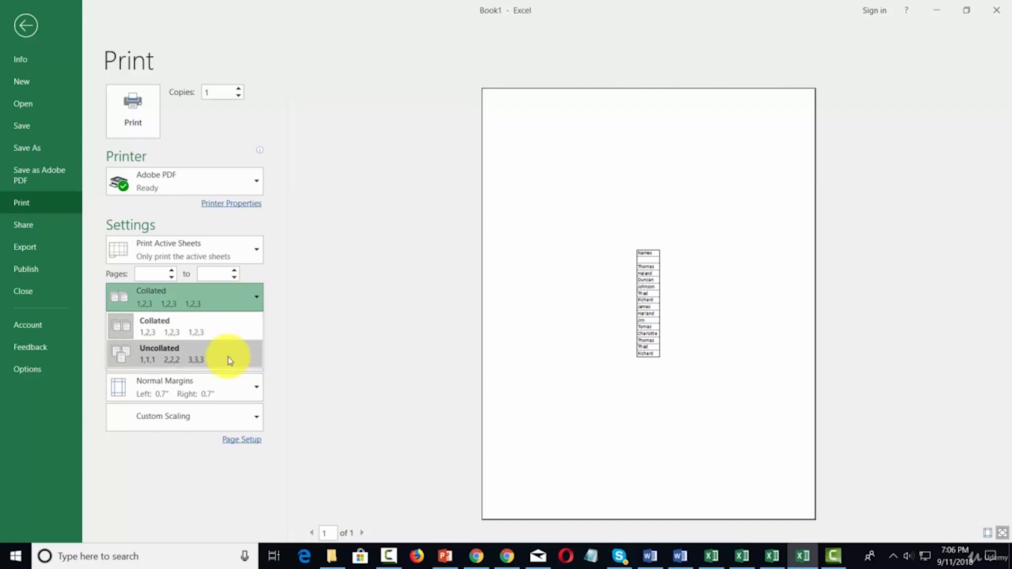
{"action": "left_click", "coordinate": [287, 286]}
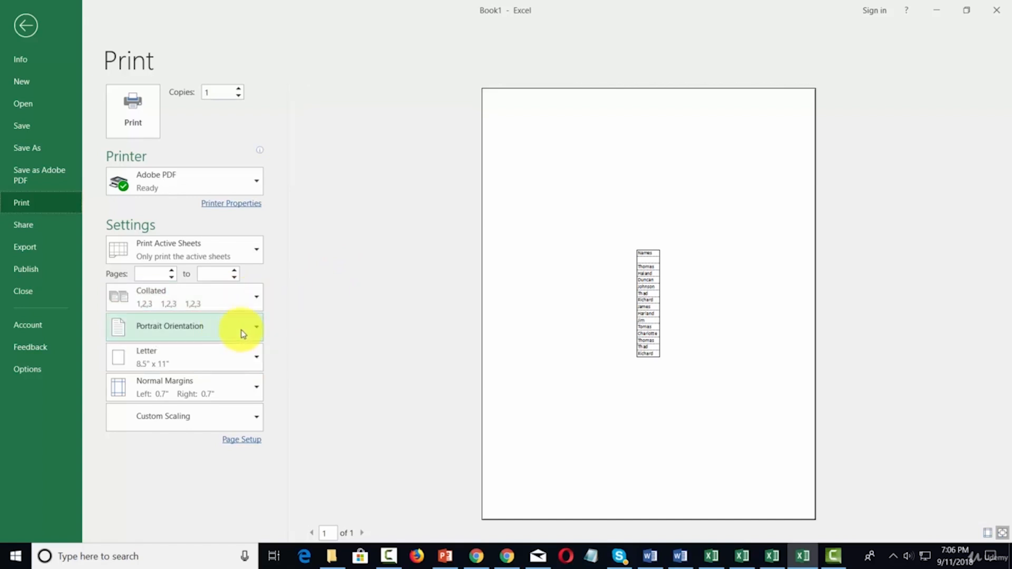
Step: Preview the page in landscape, return it to portrait orientation, and examine the scaling options
{"action": "left_click", "coordinate": [257, 323]}
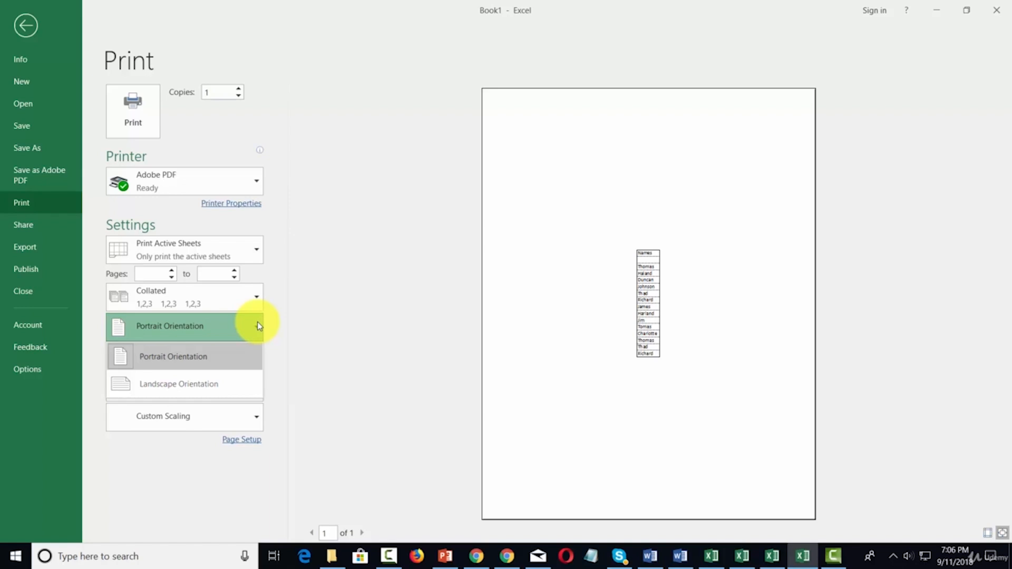
{"action": "left_click", "coordinate": [210, 383]}
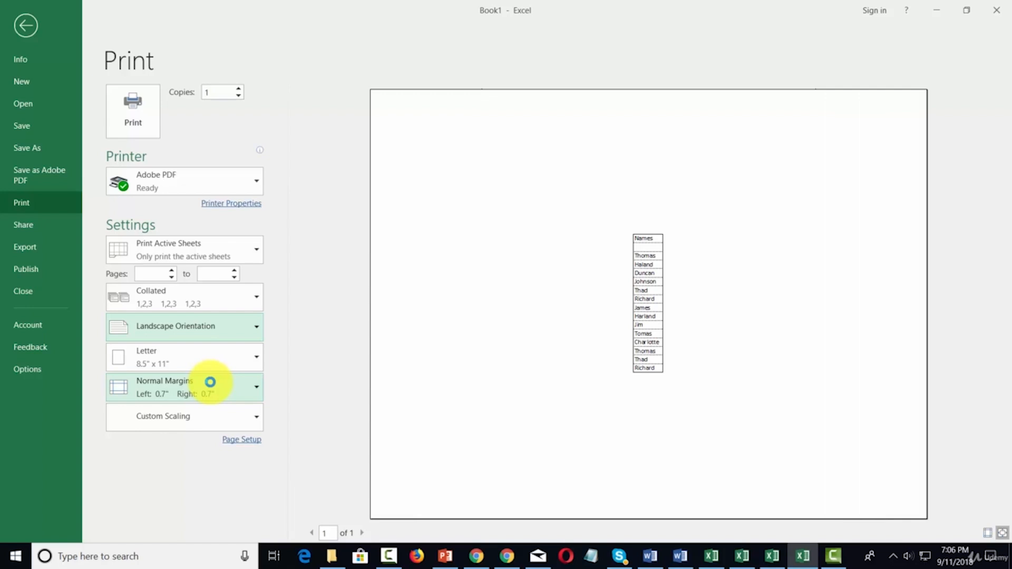
{"action": "left_click", "coordinate": [248, 324]}
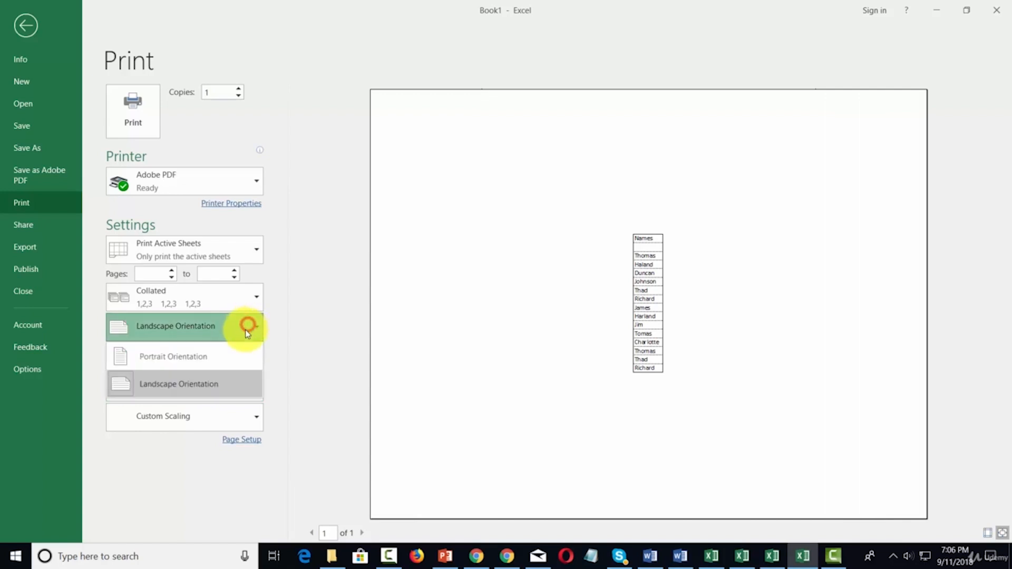
{"action": "left_click", "coordinate": [231, 356]}
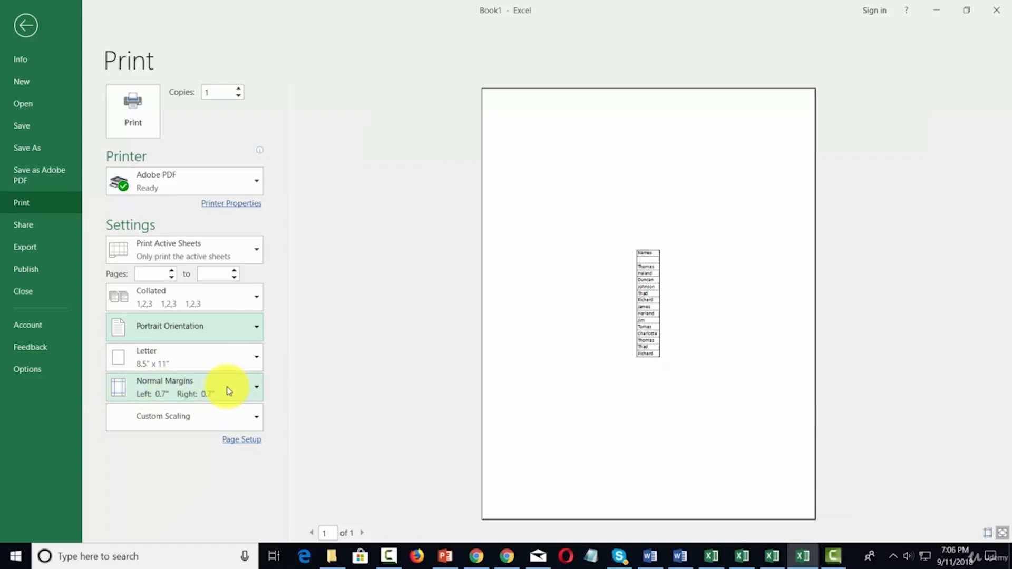
{"action": "left_click", "coordinate": [238, 421]}
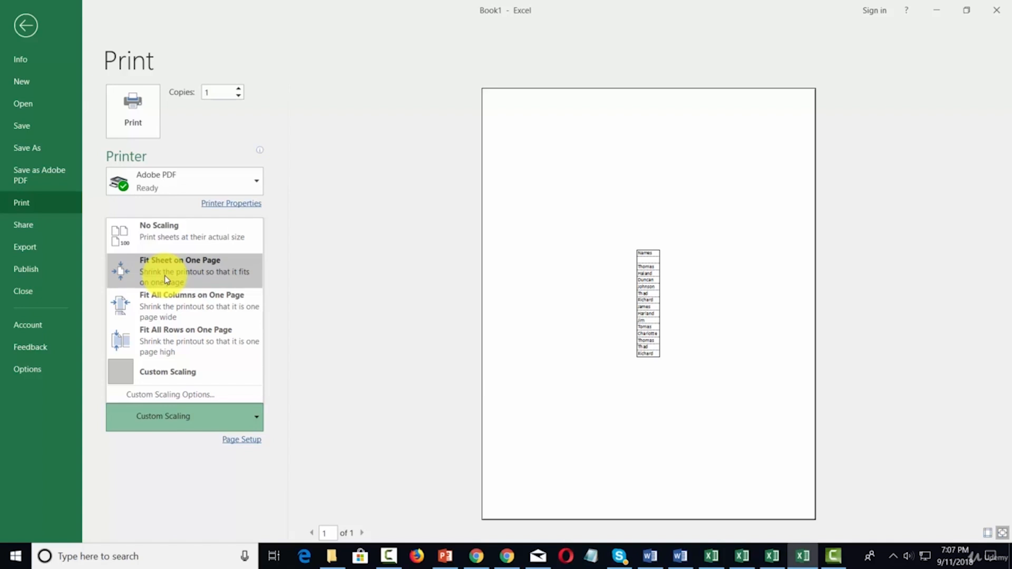
{"action": "left_click", "coordinate": [137, 469]}
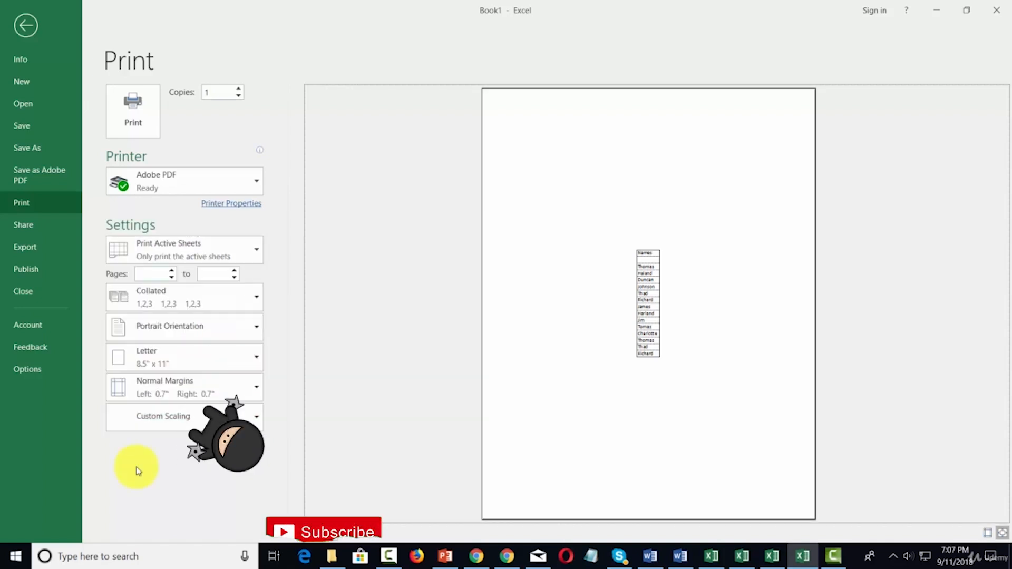